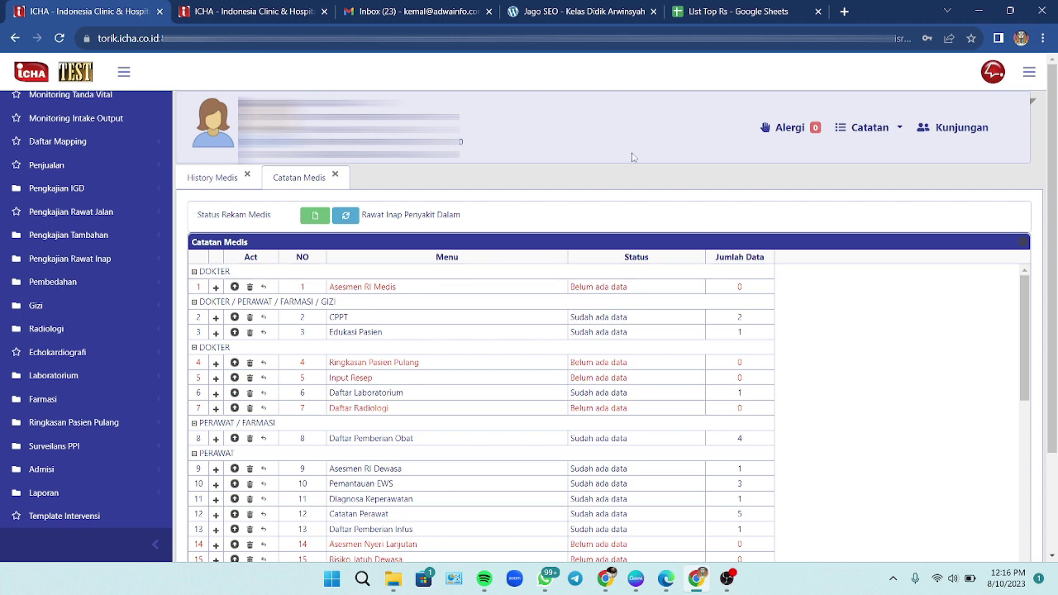
# - Open the Form Handover page from the Pengkajian Tambahan group
pyautogui.click(137, 237)
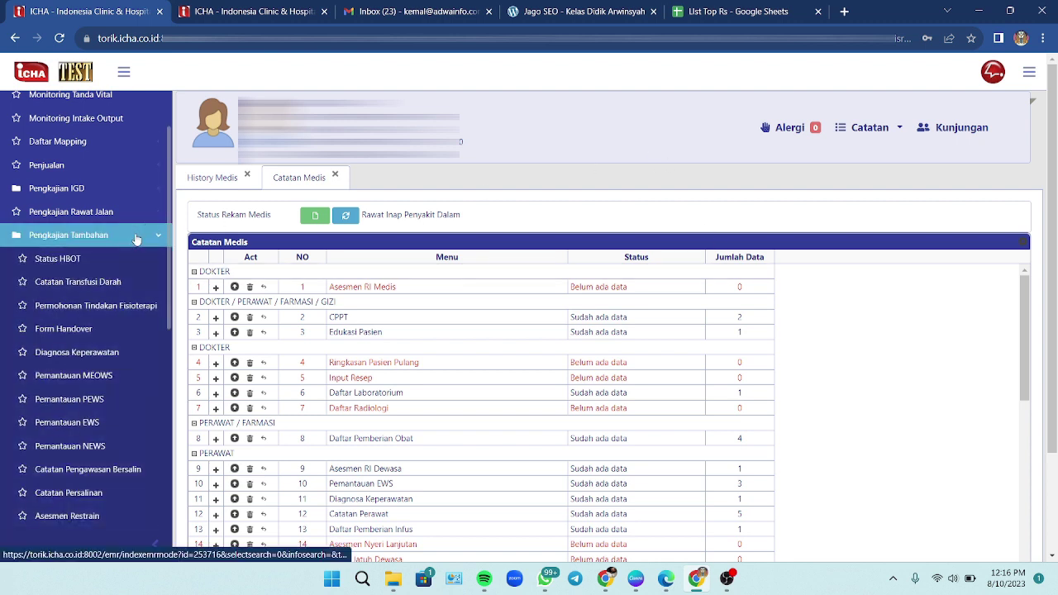
pyautogui.click(118, 339)
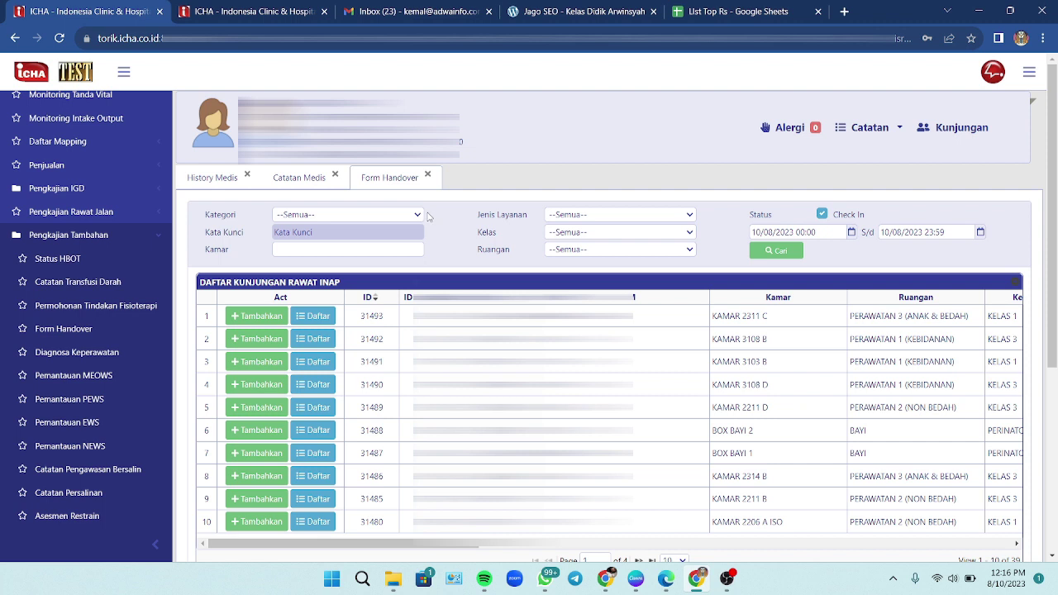
# - Examine the Kategori search options, the inpatient visit list and the patient handover list on the Form Handover page
pyautogui.click(417, 216)
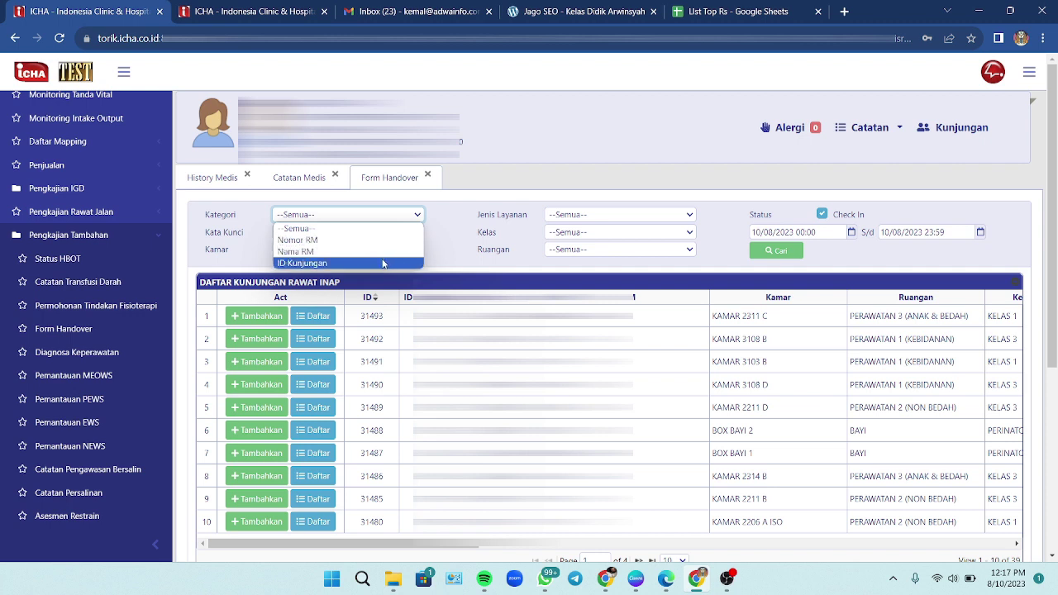
pyautogui.click(406, 218)
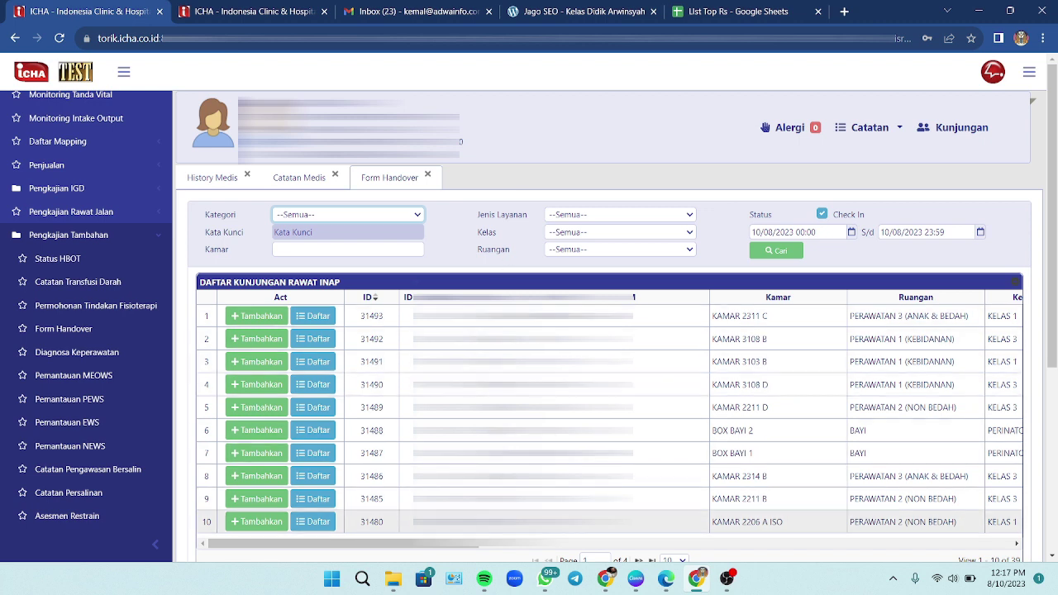
pyautogui.click(390, 216)
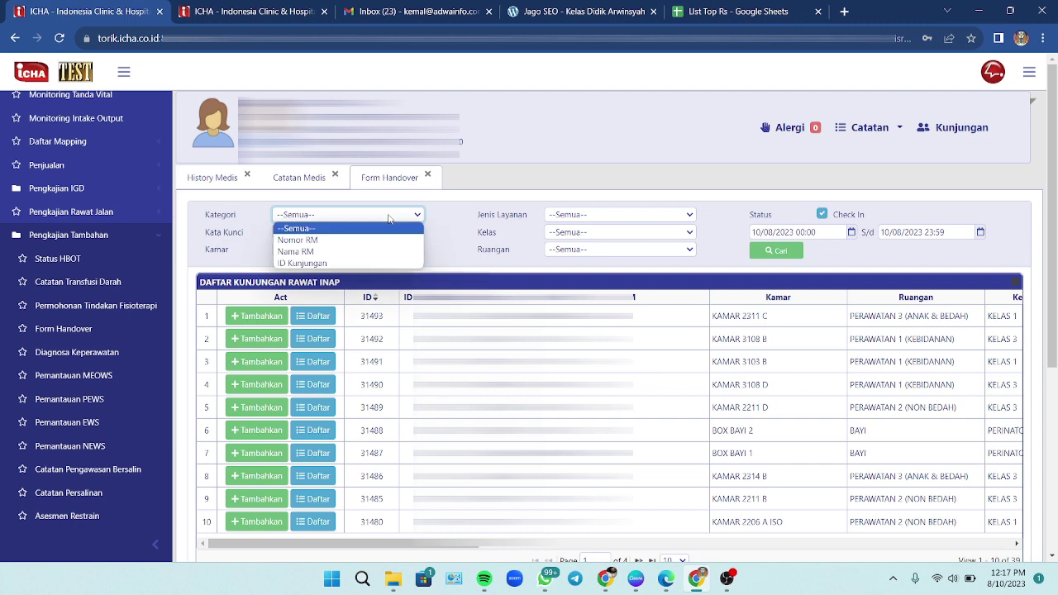
pyautogui.click(390, 217)
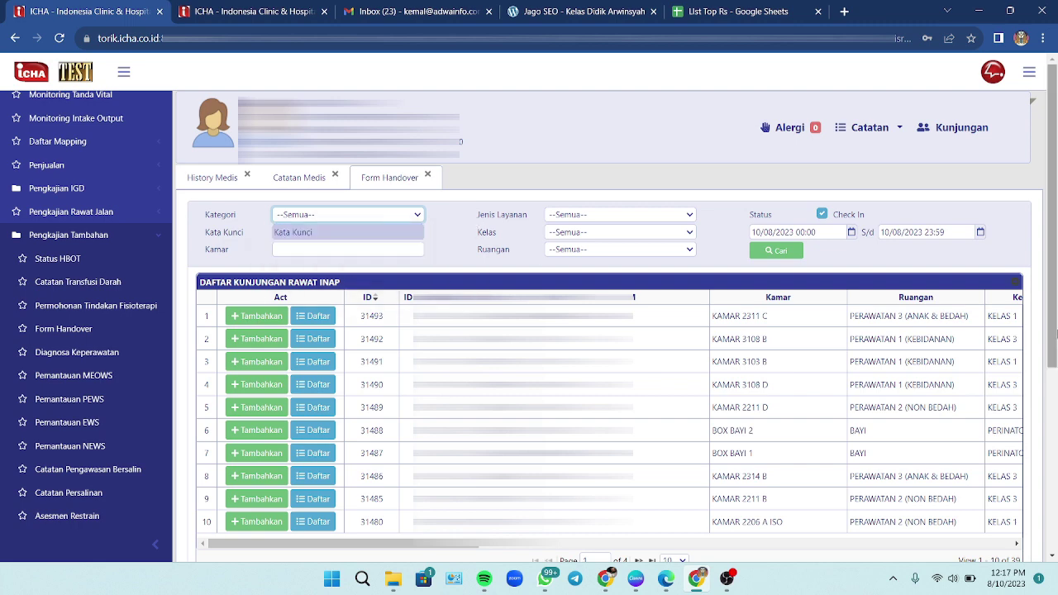
pyautogui.scroll(-1, 1054, 364)
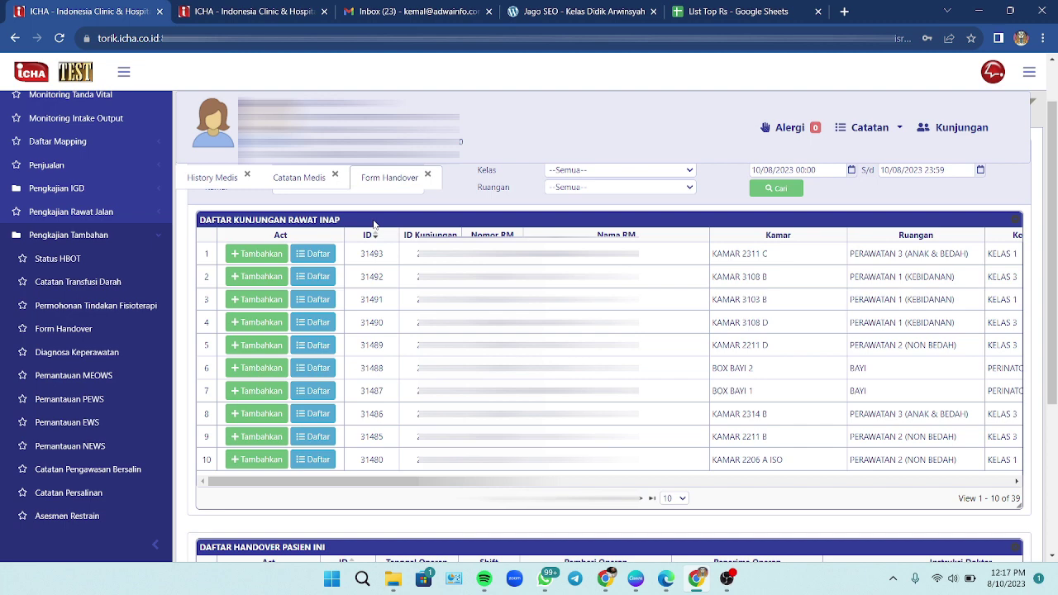
pyautogui.scroll(2, 373, 224)
pyautogui.click(299, 217)
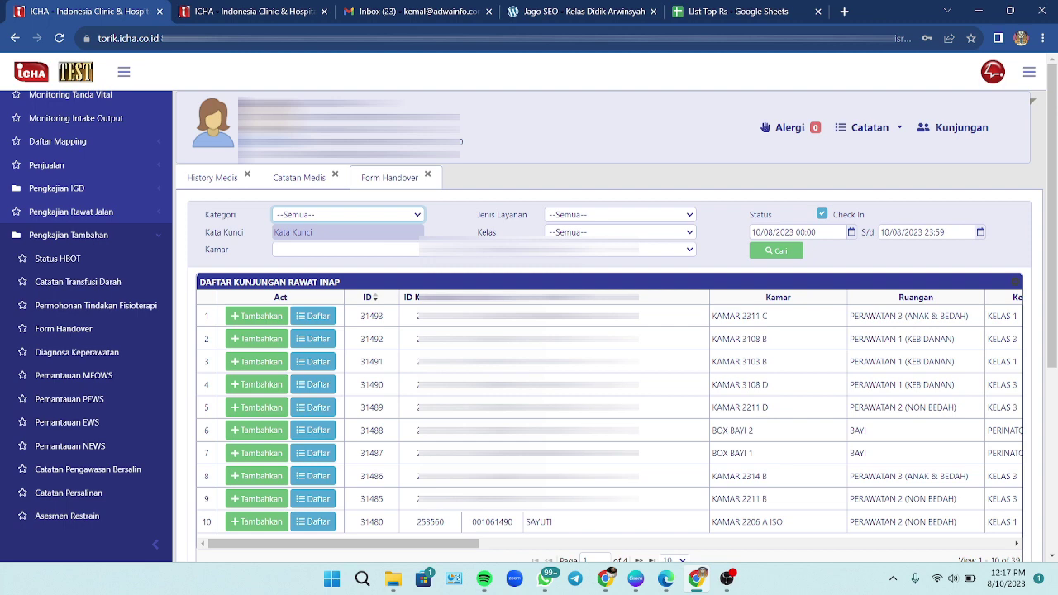
pyautogui.scroll(-1, 611, 330)
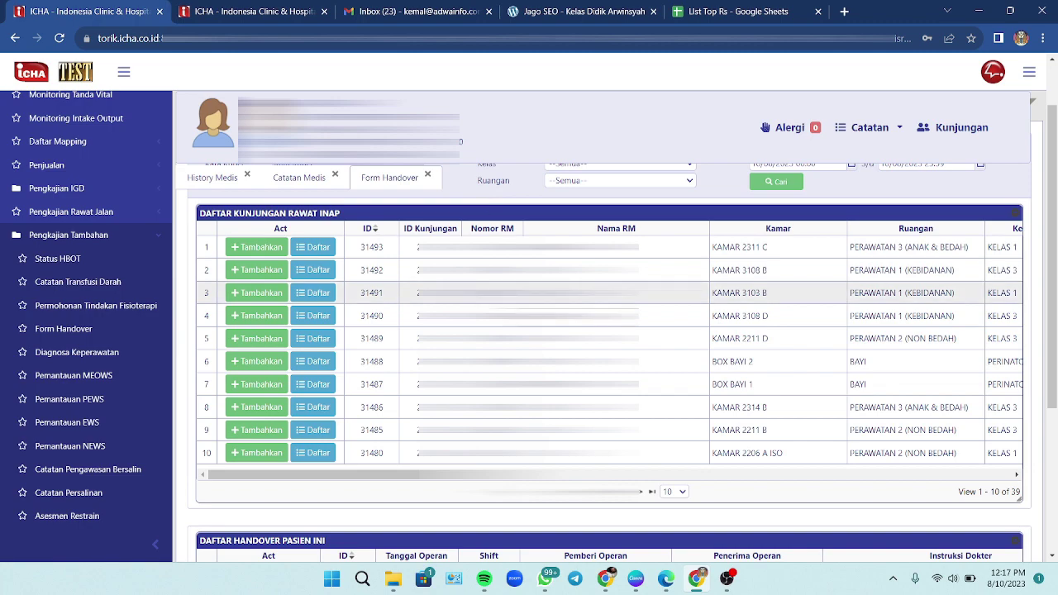
pyautogui.scroll(-2, 653, 301)
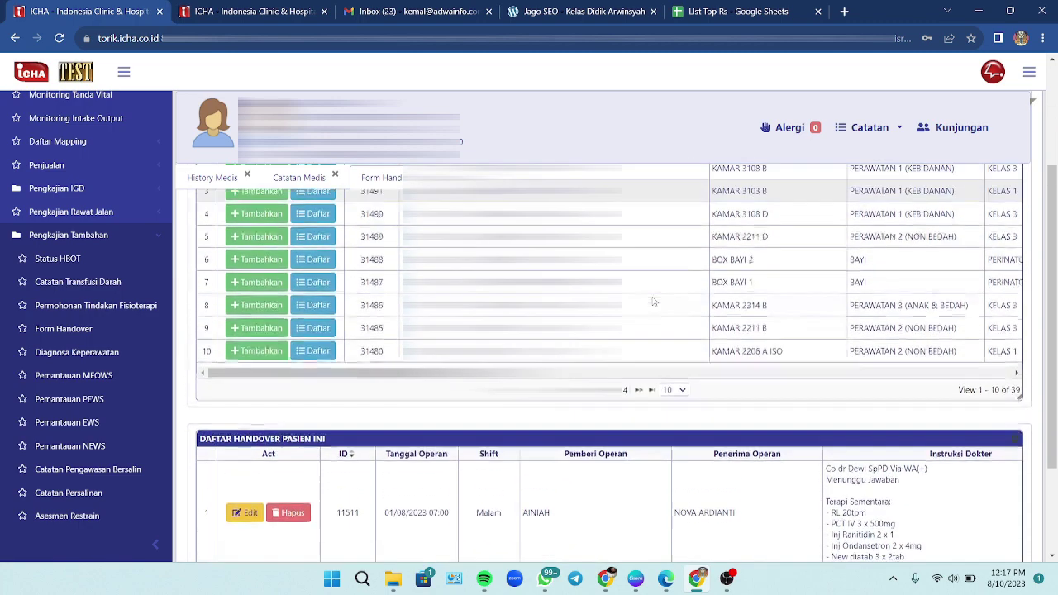
pyautogui.scroll(2, 653, 301)
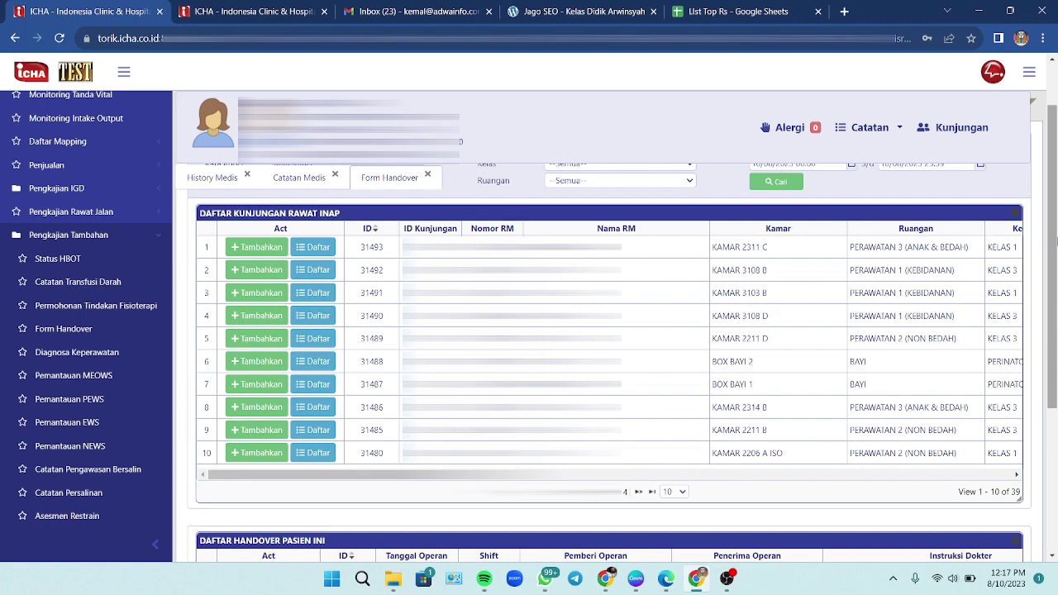
pyautogui.moveTo(1056, 240); pyautogui.dragTo(1053, 268)
pyautogui.scroll(1, 578, 330)
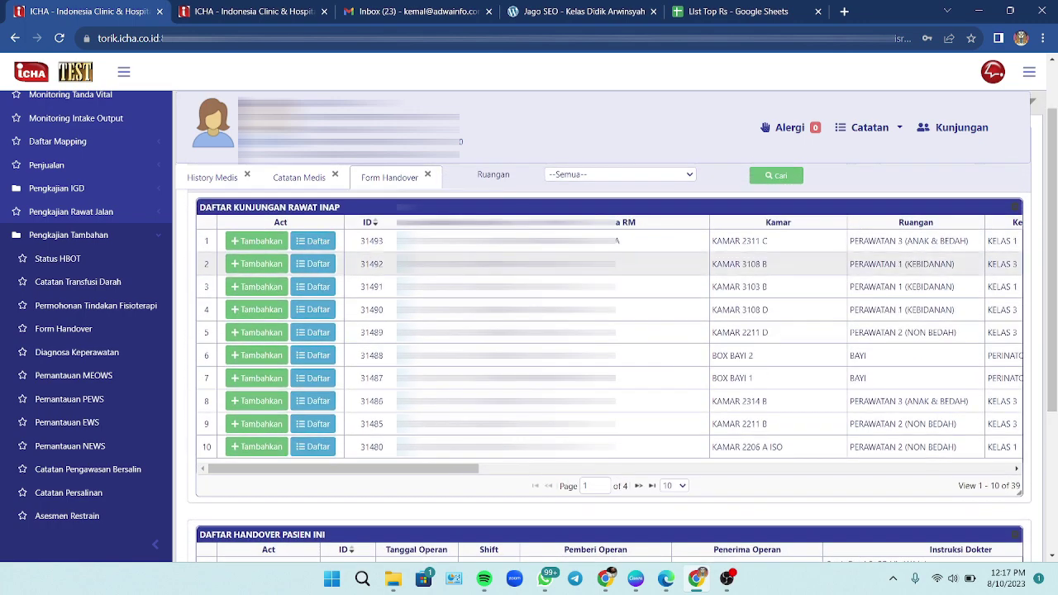
# - Start a new handover entry for the patient in KAMAR 2311 C and look over the whole form
pyautogui.click(244, 246)
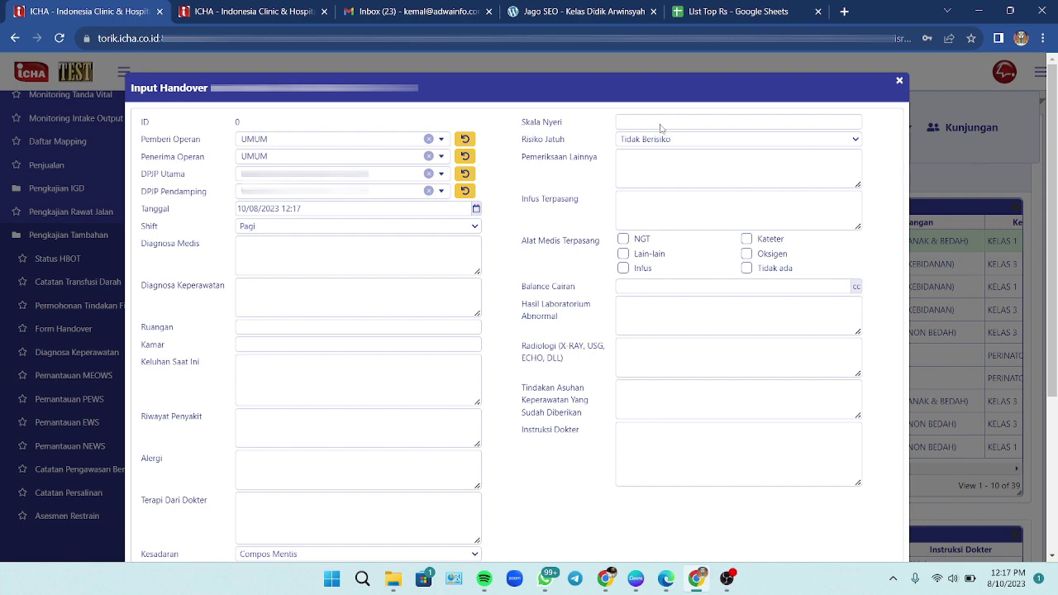
pyautogui.scroll(-1, 248, 110)
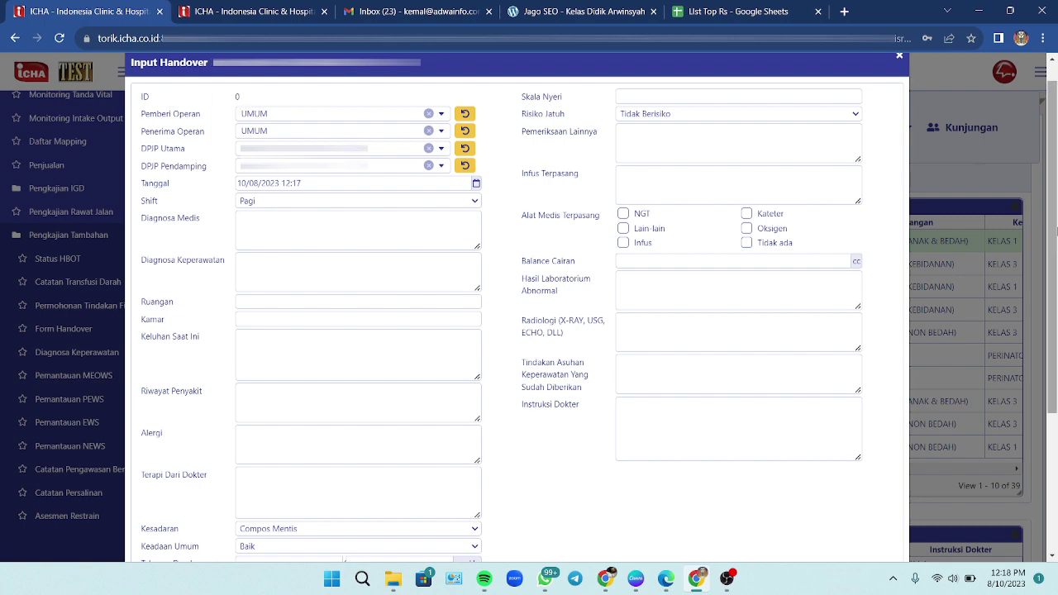
pyautogui.scroll(-1, 1055, 258)
pyautogui.scroll(-2, 1055, 259)
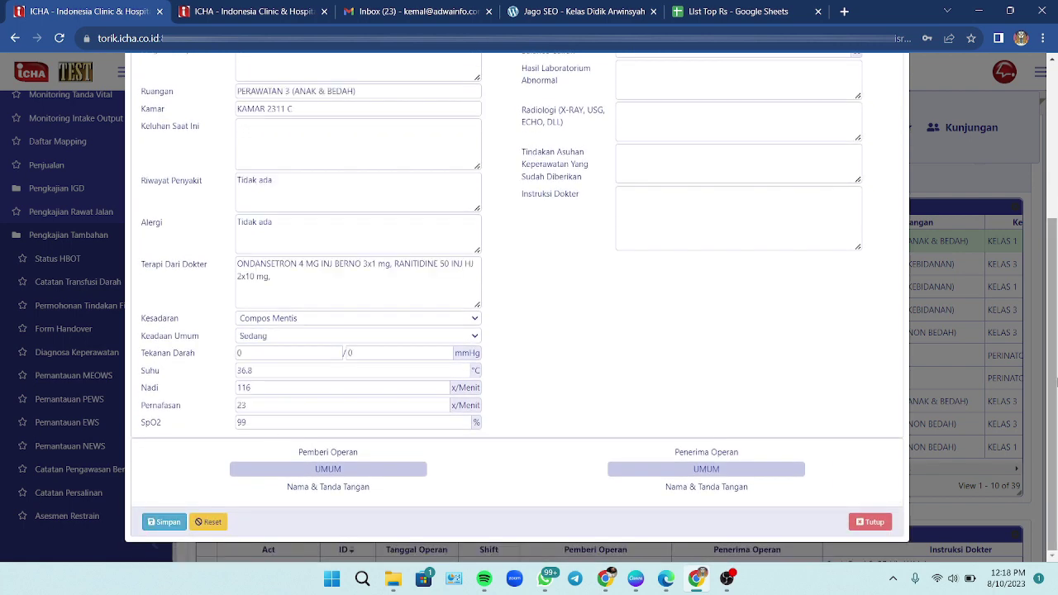
pyautogui.scroll(3, 899, 231)
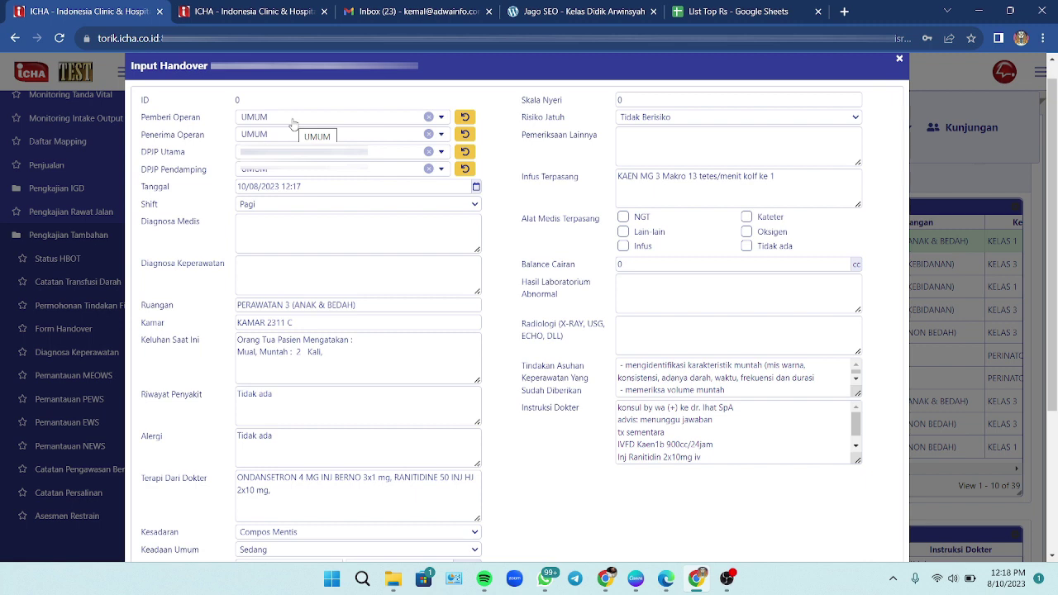
# - Select the staff member handing over the patient as Pemberi Operan
pyautogui.click(292, 118)
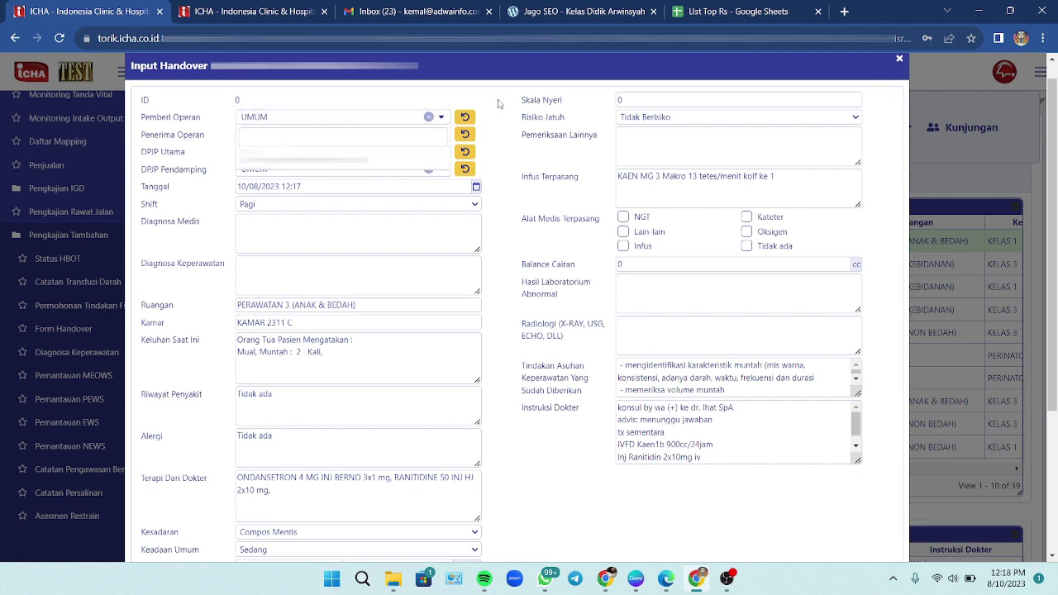
pyautogui.write('a')
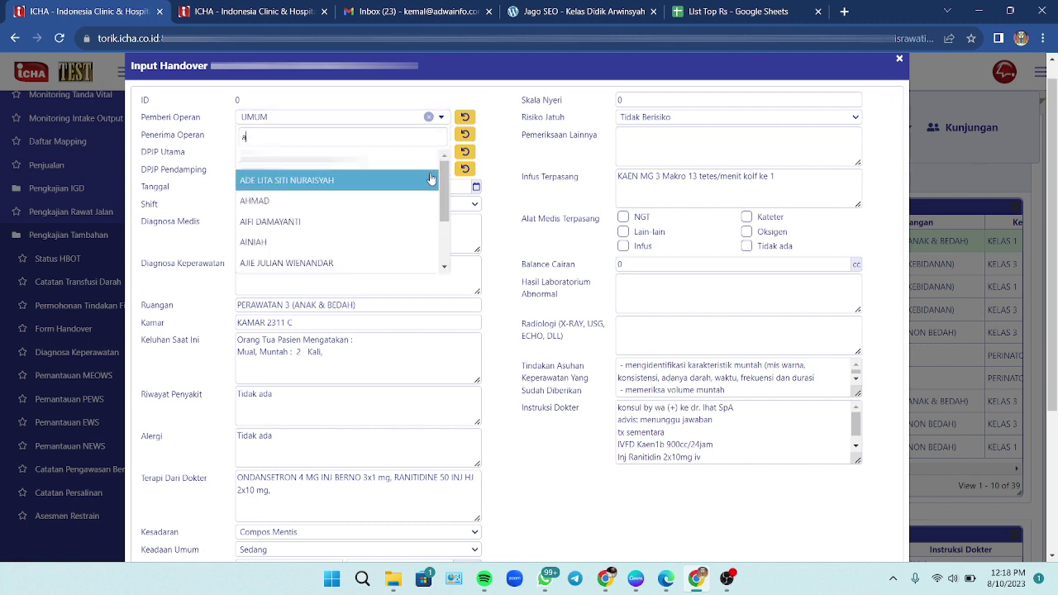
pyautogui.click(369, 165)
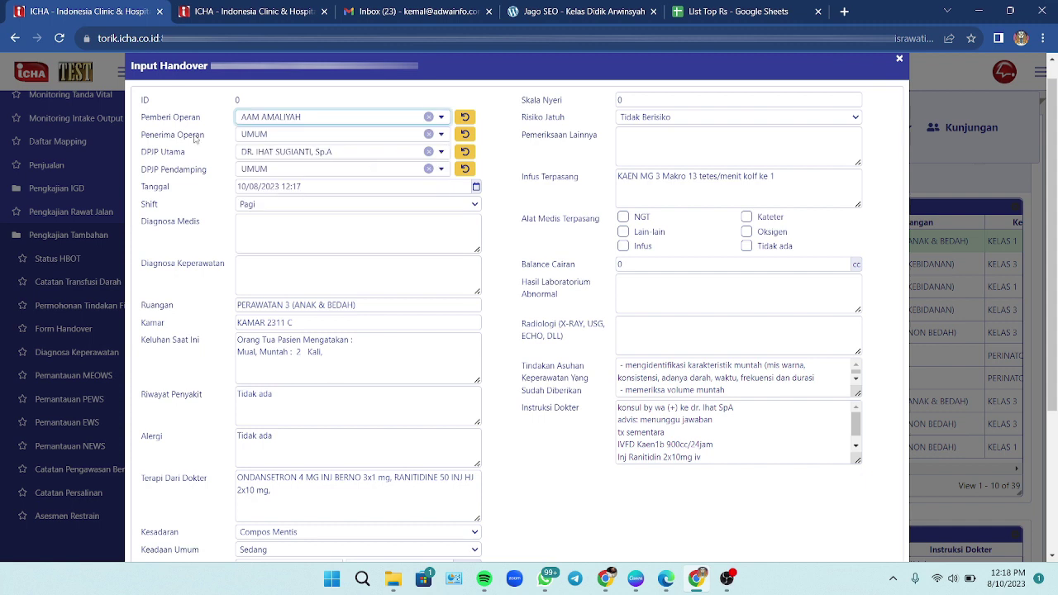
# - Select the receiving staff member as Penerima Operan and a doctor as DPJP Pendamping
pyautogui.click(308, 139)
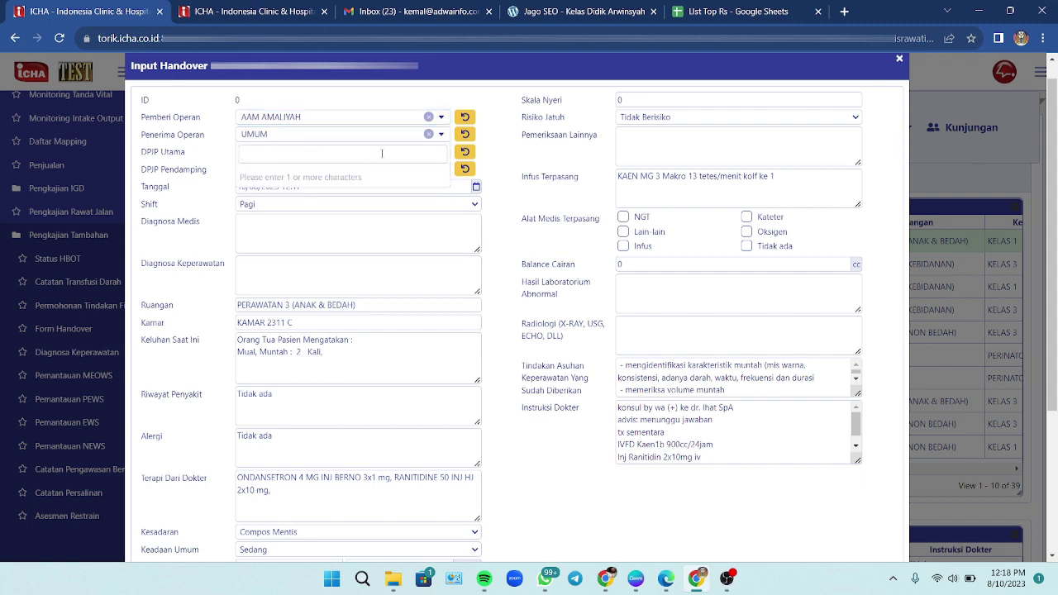
pyautogui.write('am')
pyautogui.press('Return')
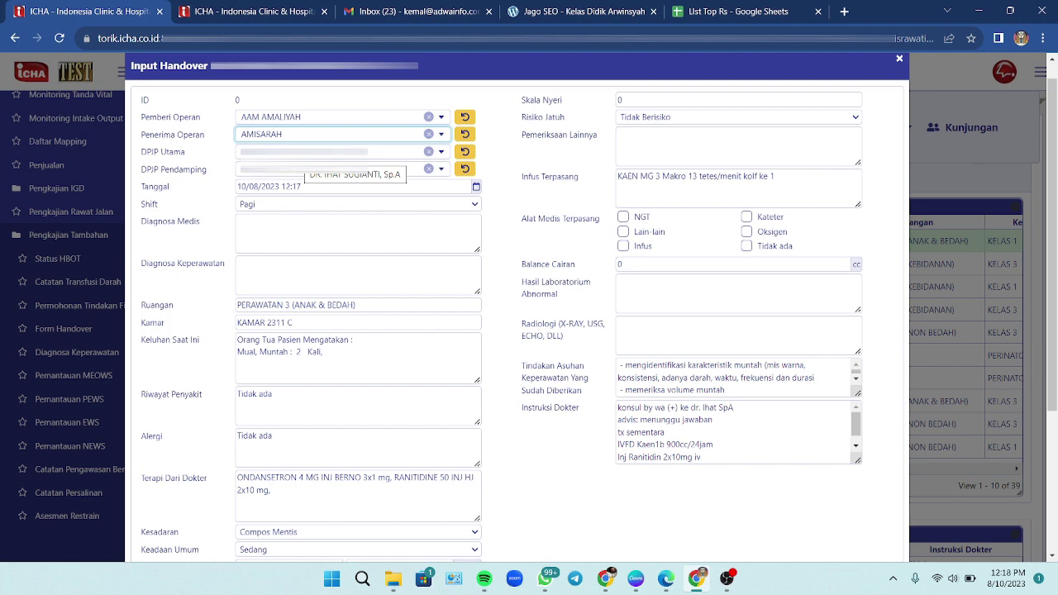
pyautogui.click(286, 169)
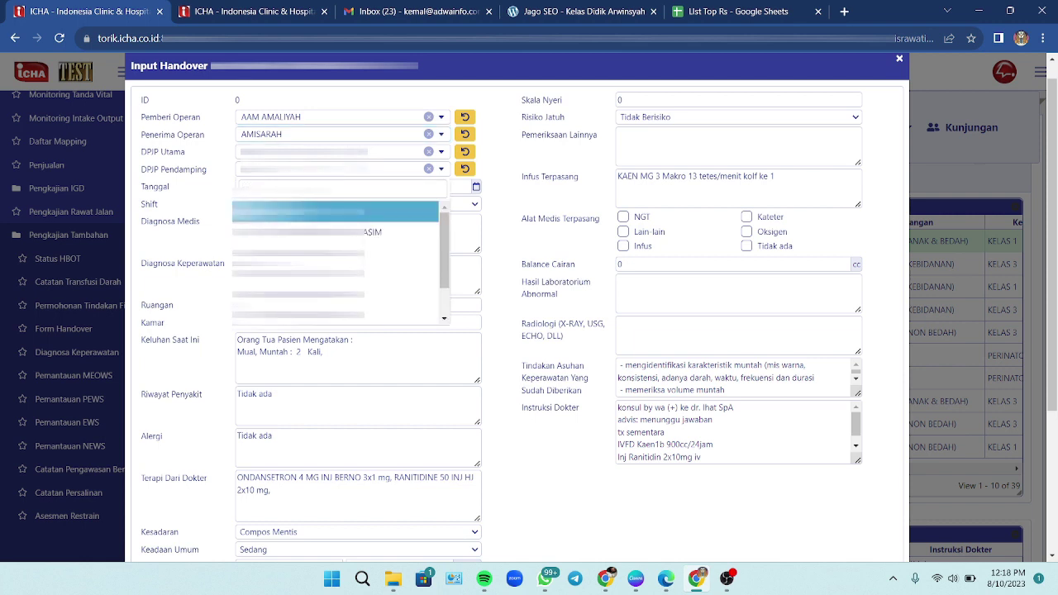
pyautogui.press('Return')
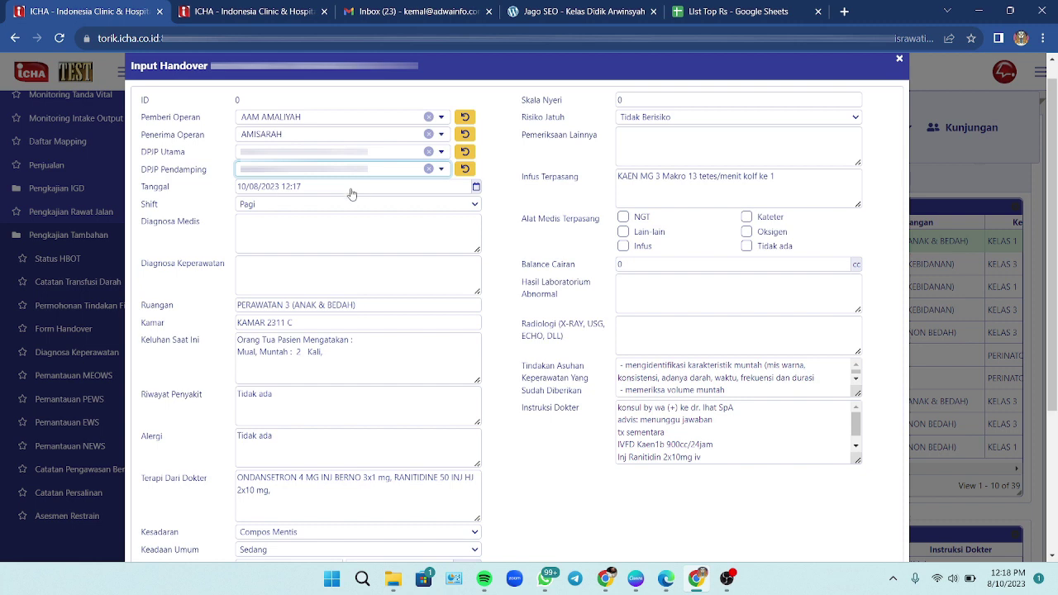
# - Set the handover's Tanggal to 10/08/2023 11:17 and its Shift to Sore
pyautogui.click(351, 190)
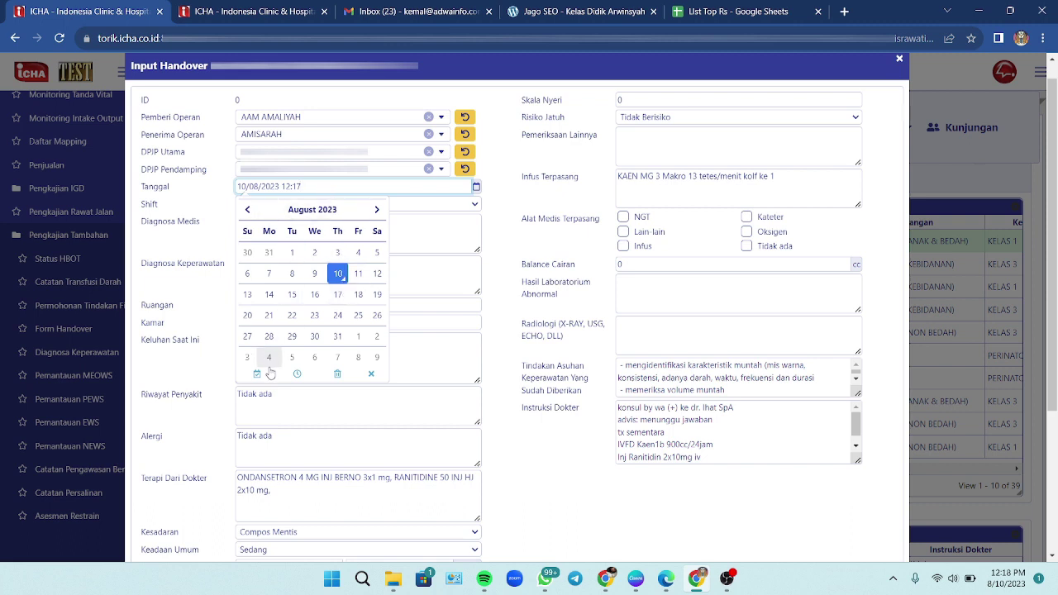
pyautogui.click(297, 373)
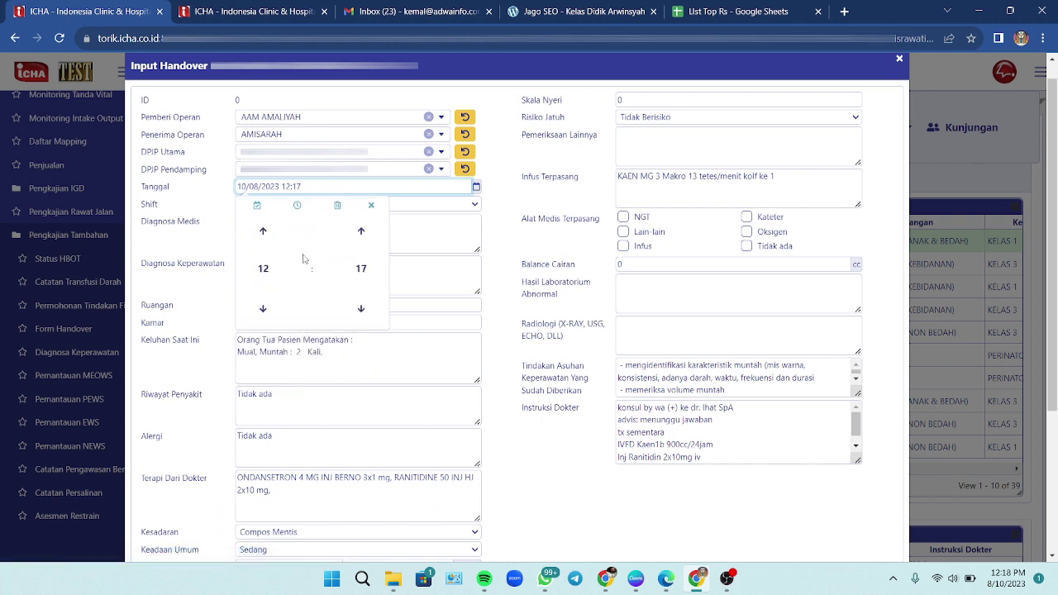
pyautogui.click(264, 310)
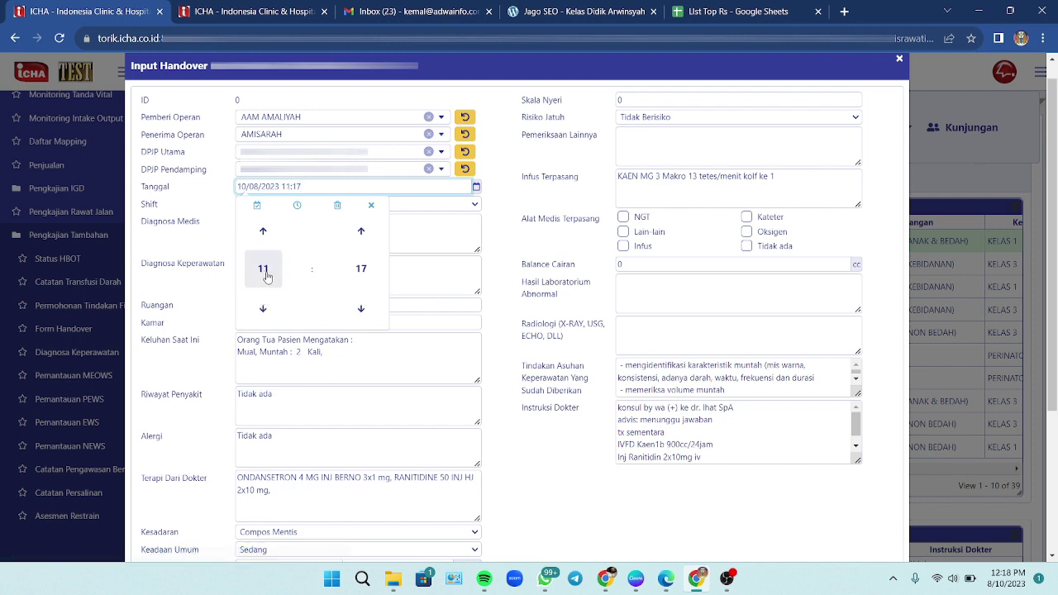
pyautogui.click(262, 269)
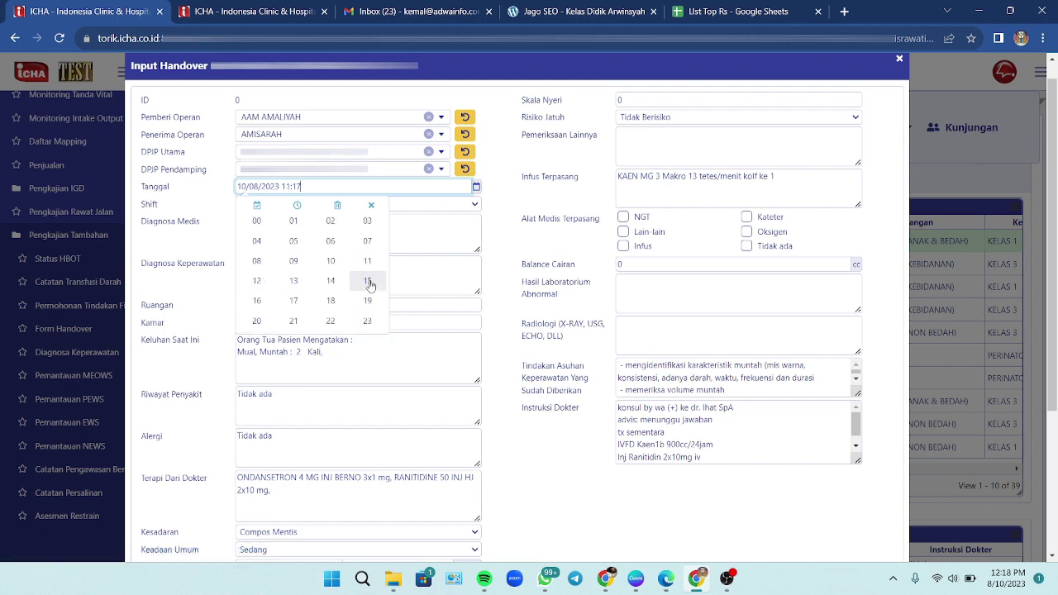
pyautogui.click(512, 196)
pyautogui.click(380, 206)
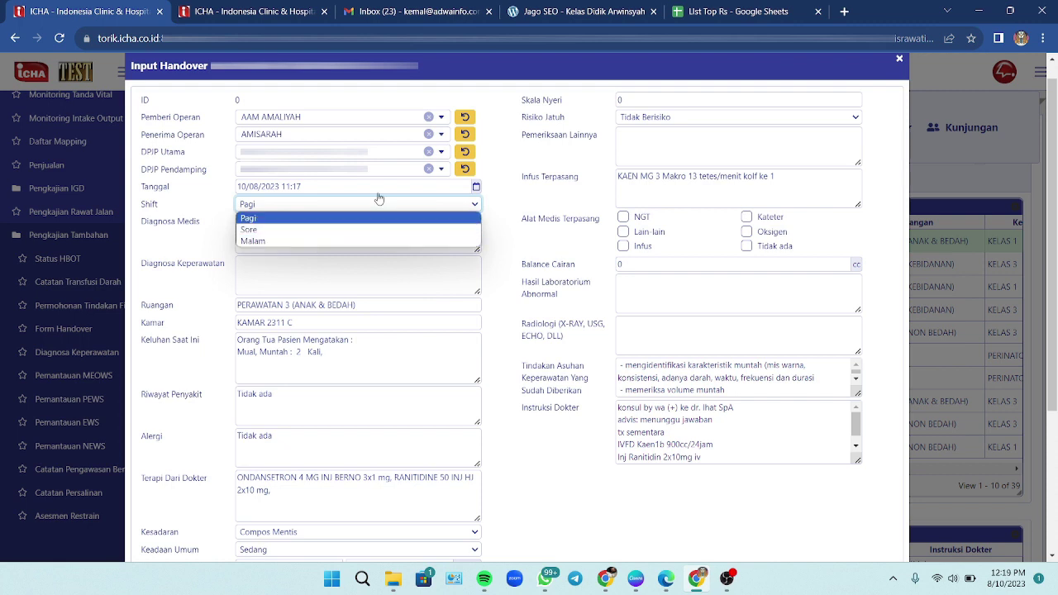
pyautogui.click(334, 229)
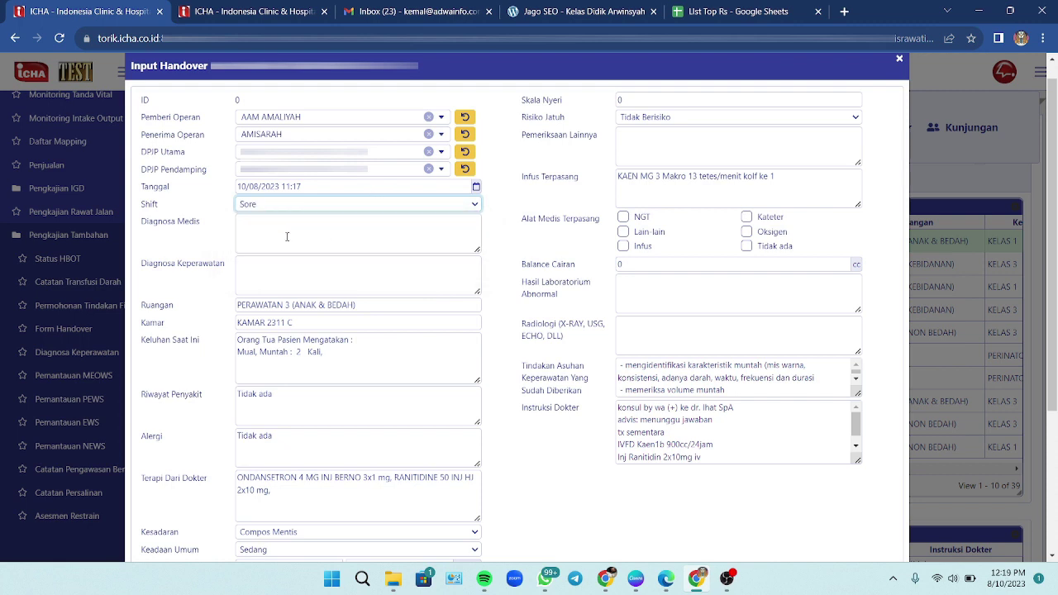
# - Go through the handover form's diagnosis, Keluhan Saat Ini, Riwayat Penyakit and Terapi Dari Dokter fields
pyautogui.click(287, 236)
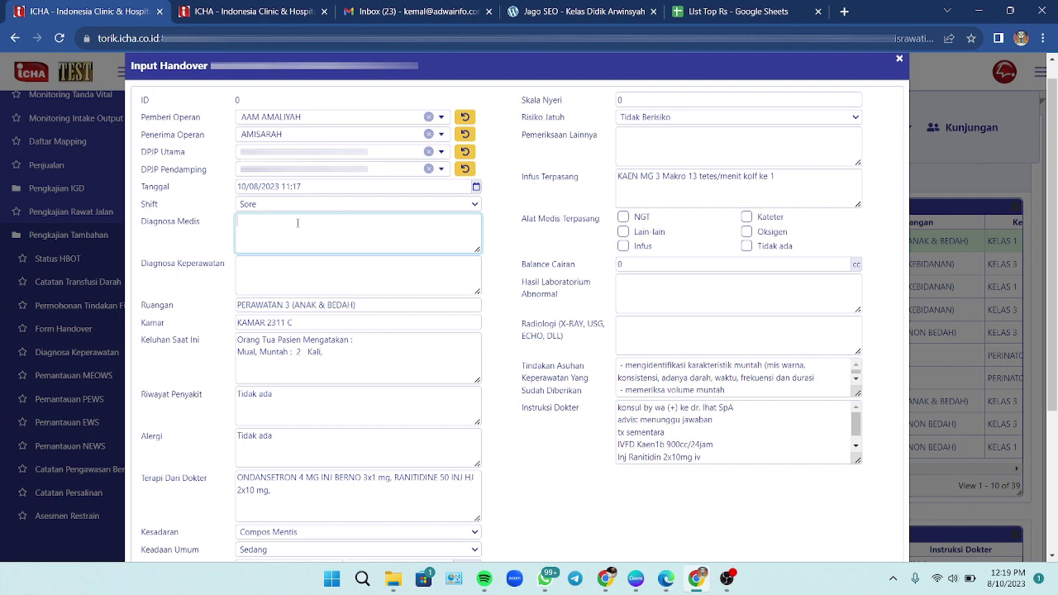
pyautogui.click(286, 274)
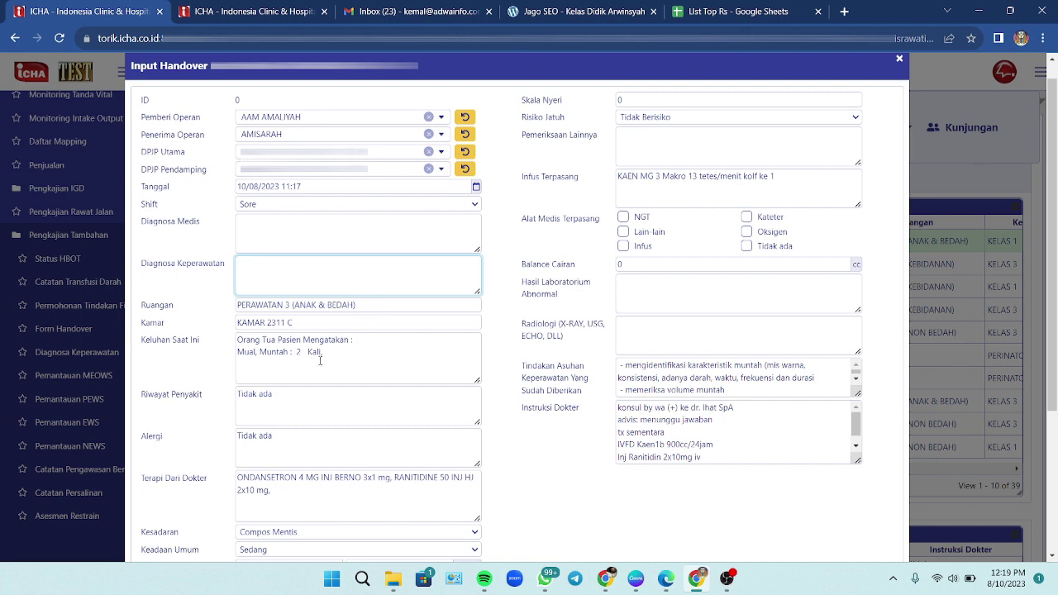
pyautogui.click(362, 363)
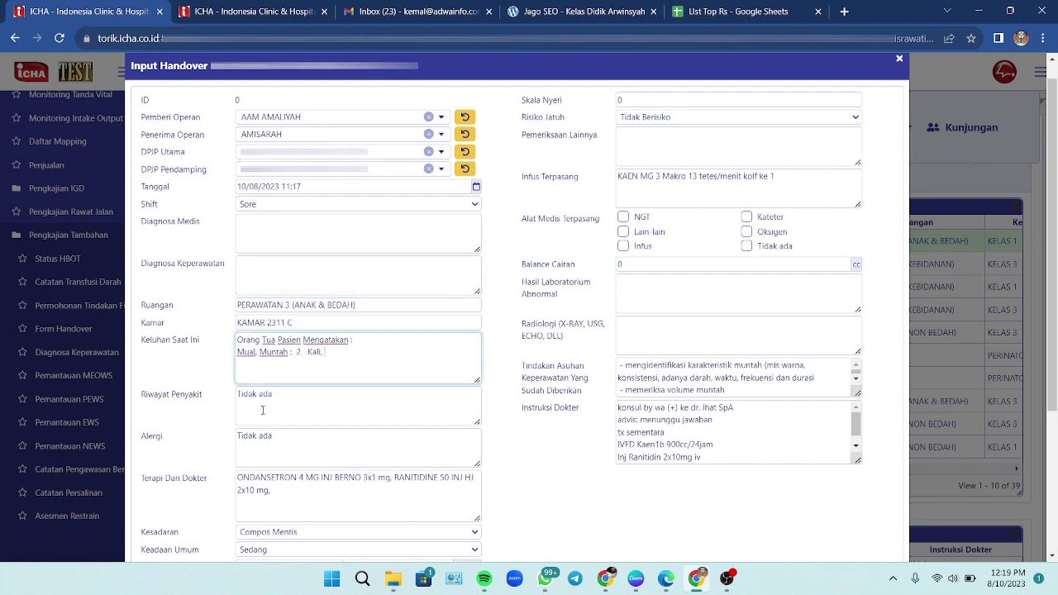
pyautogui.click(309, 407)
pyautogui.scroll(-2, 279, 461)
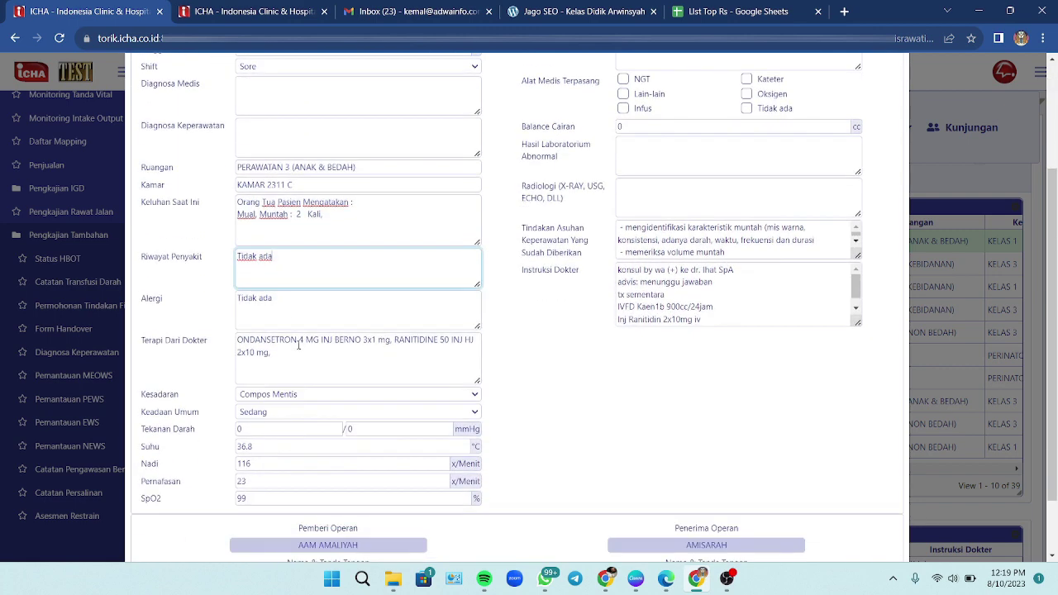
pyautogui.click(331, 364)
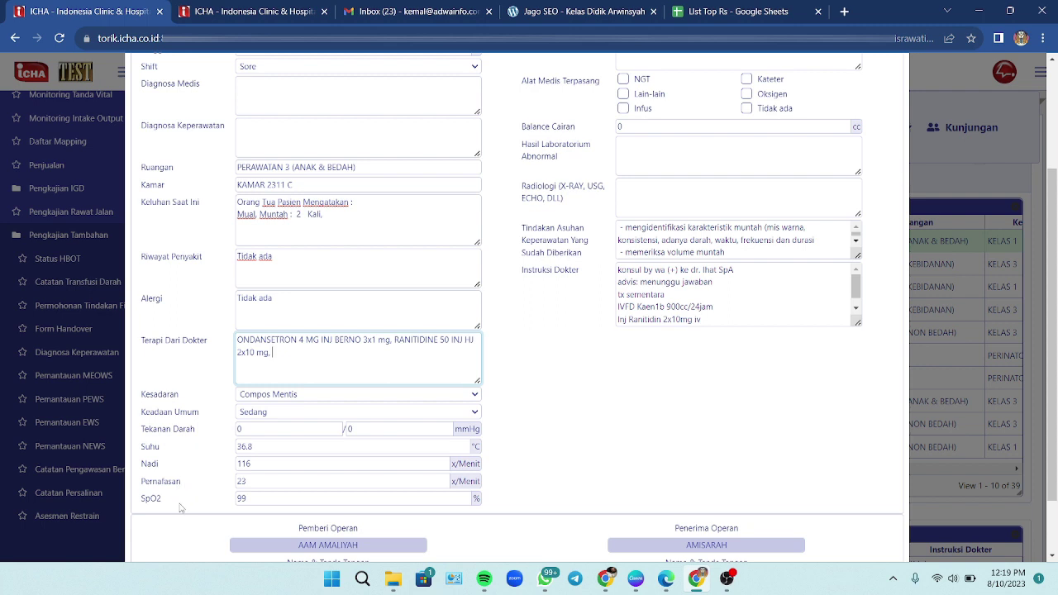
# - Check the vital signs in the handover form and set Pernafasan to 25 x/Menit
pyautogui.doubleClick(273, 498)
pyautogui.doubleClick(323, 483)
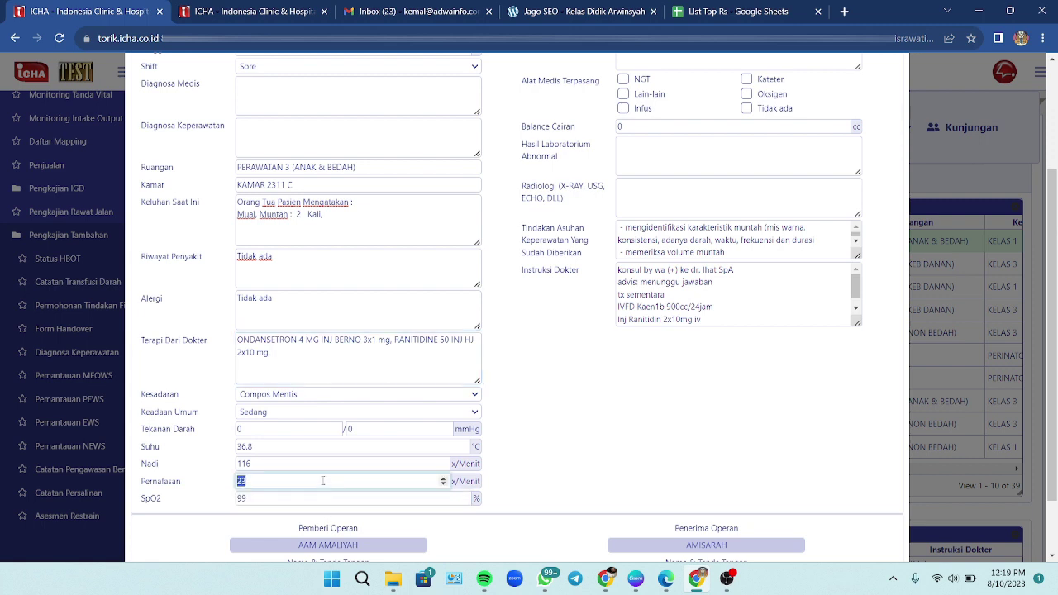
pyautogui.doubleClick(350, 451)
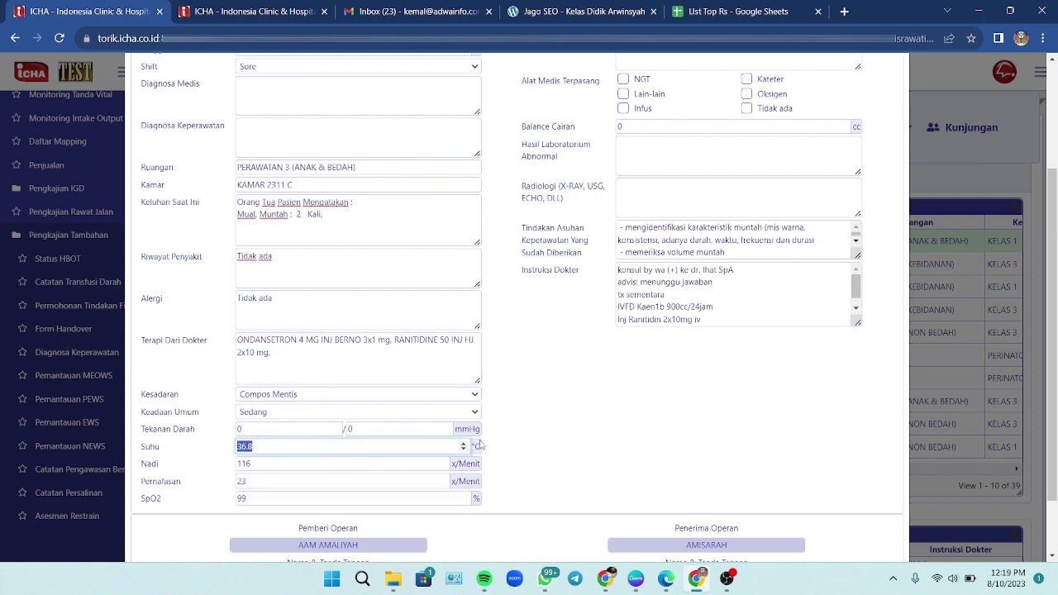
pyautogui.doubleClick(311, 463)
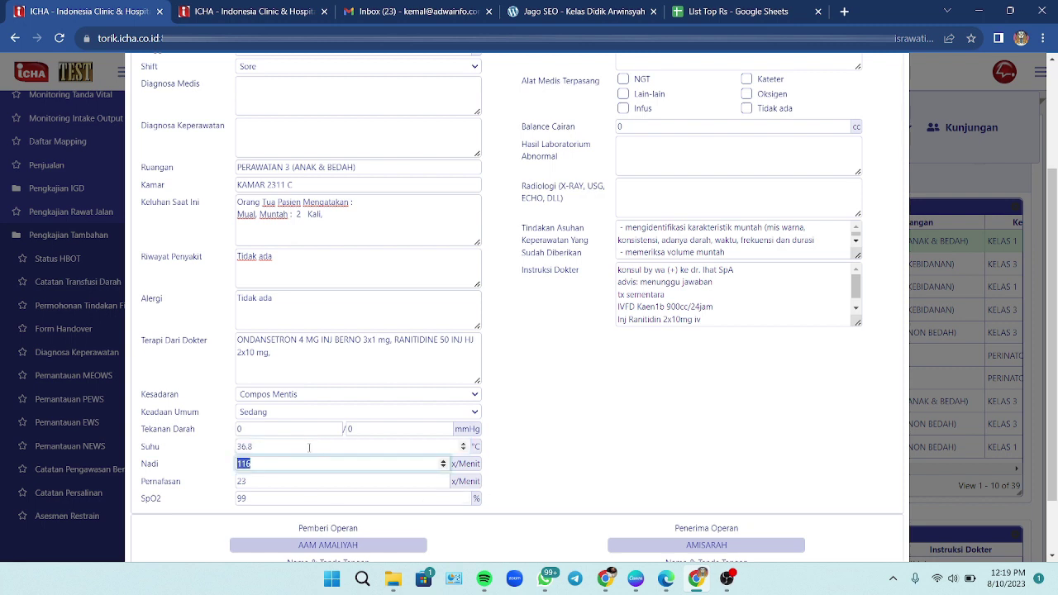
pyautogui.doubleClick(310, 447)
pyautogui.doubleClick(304, 480)
pyautogui.click(303, 483)
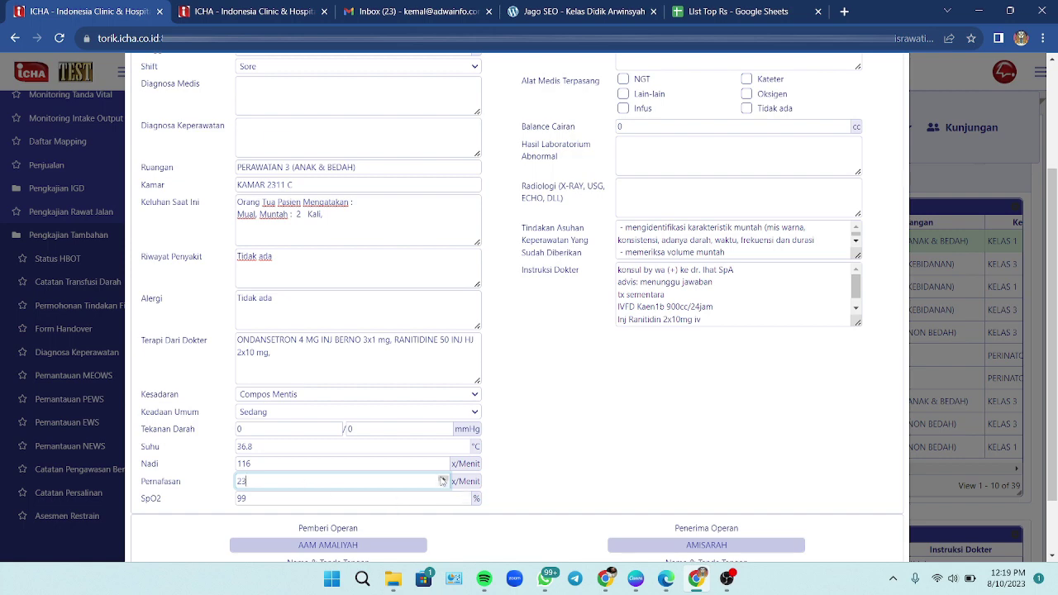
pyautogui.click(443, 478)
pyautogui.click(589, 454)
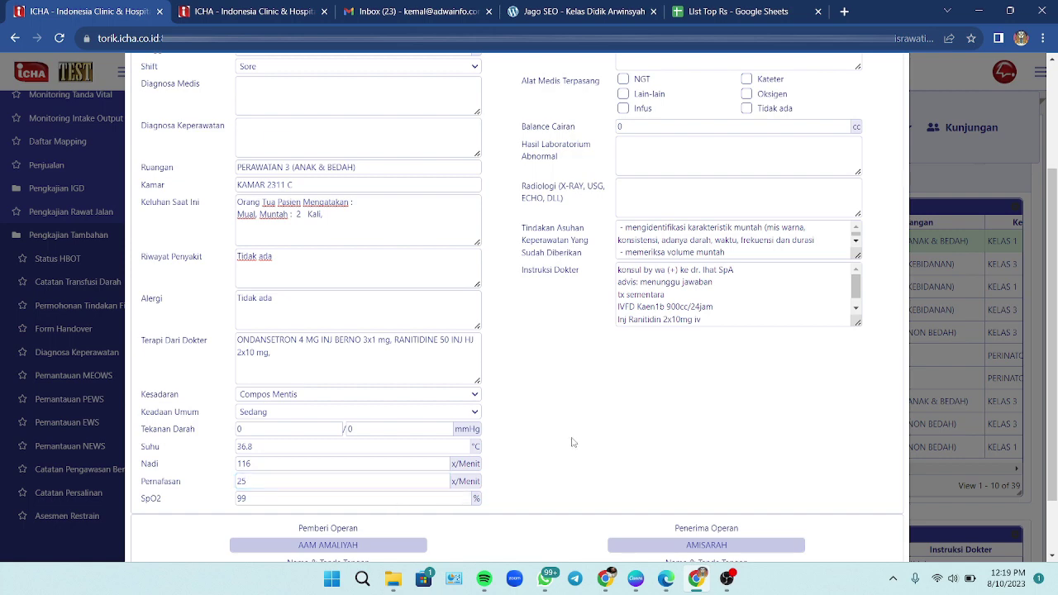
# - Review the laboratory, radiology and Instruksi Dokter fields and save the handover entry
pyautogui.scroll(2, 578, 442)
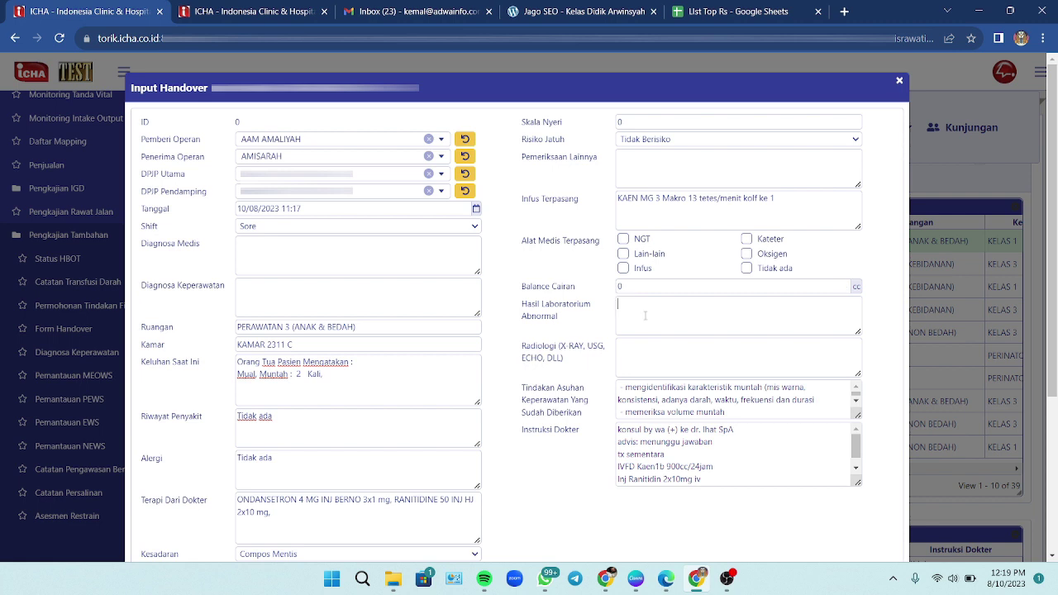
pyautogui.click(648, 362)
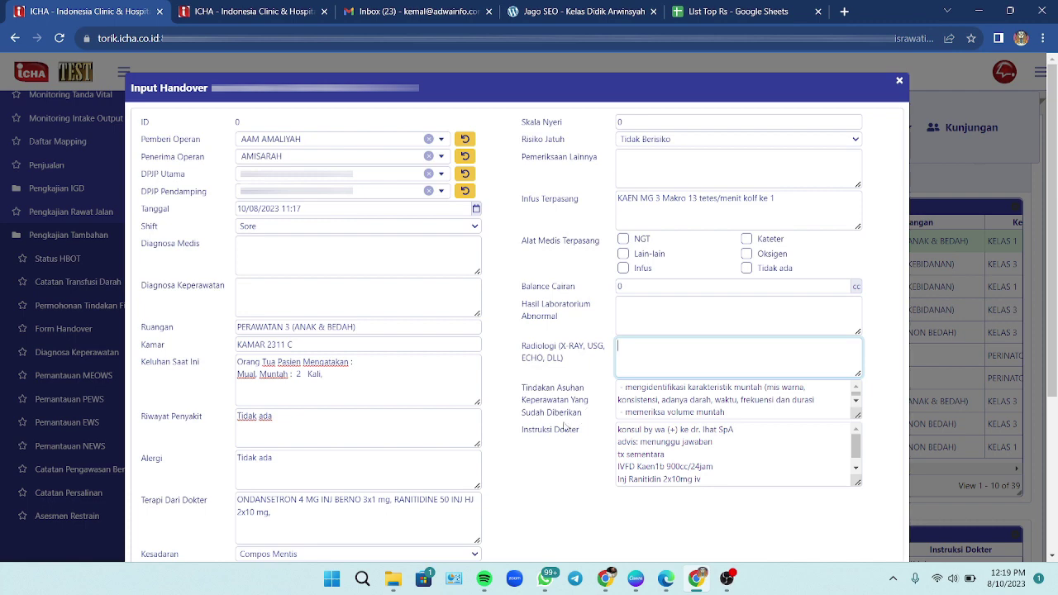
pyautogui.scroll(-2, 562, 444)
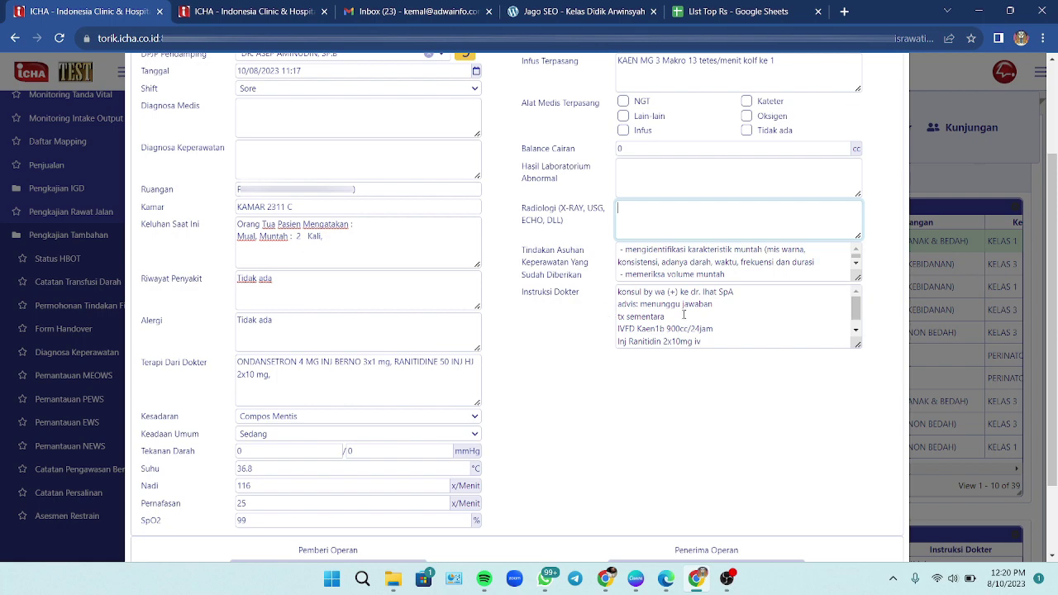
pyautogui.scroll(-3, 599, 310)
pyautogui.scroll(3, 595, 291)
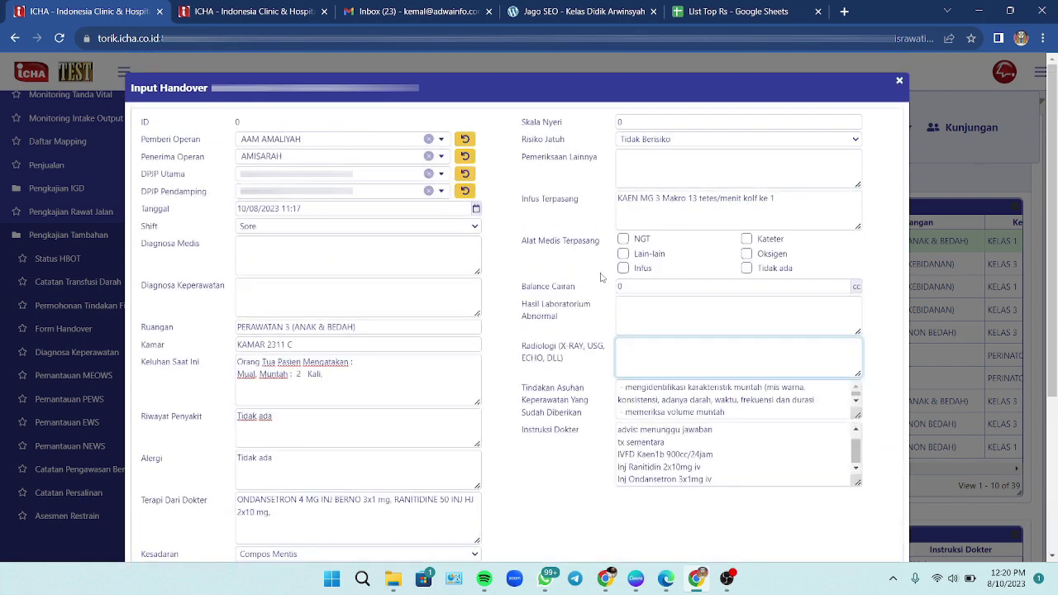
pyautogui.scroll(-3, 550, 277)
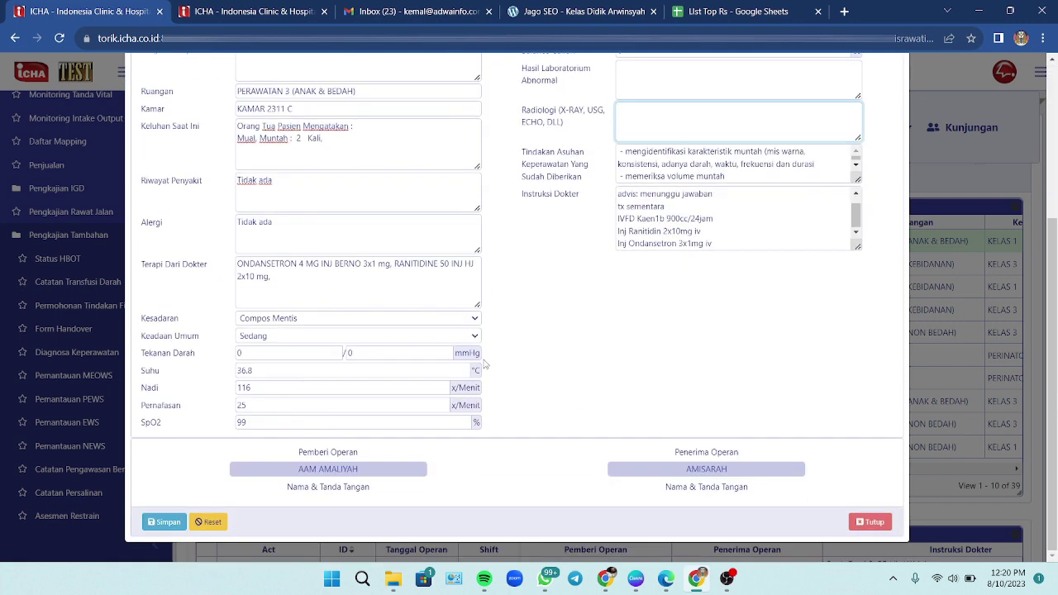
pyautogui.click(168, 522)
pyautogui.click(685, 327)
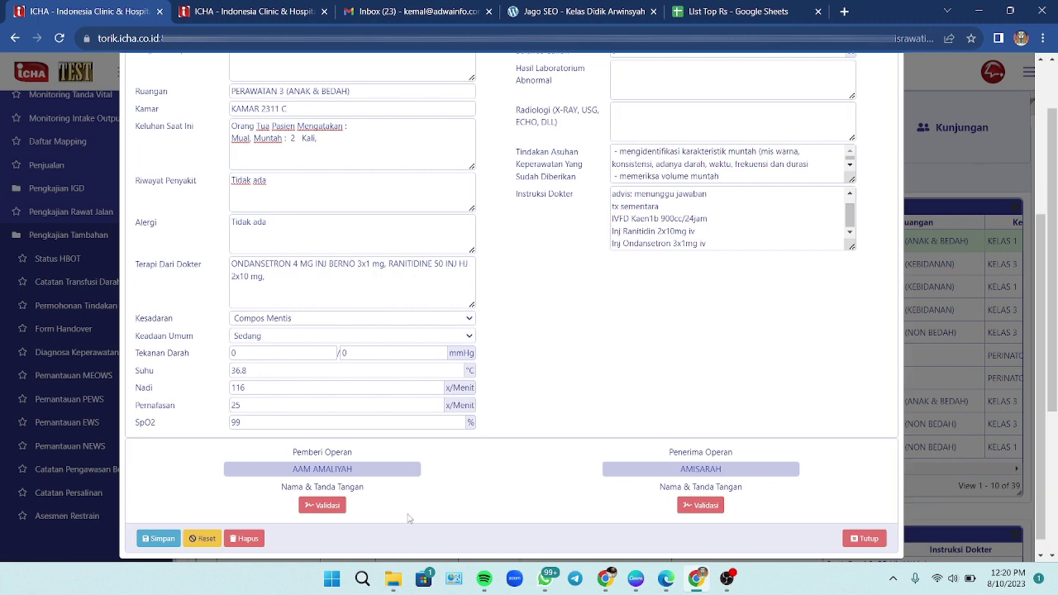
# - Validate the Pemberi Operan signature with the confirmation PIN and close the handover form
pyautogui.click(324, 506)
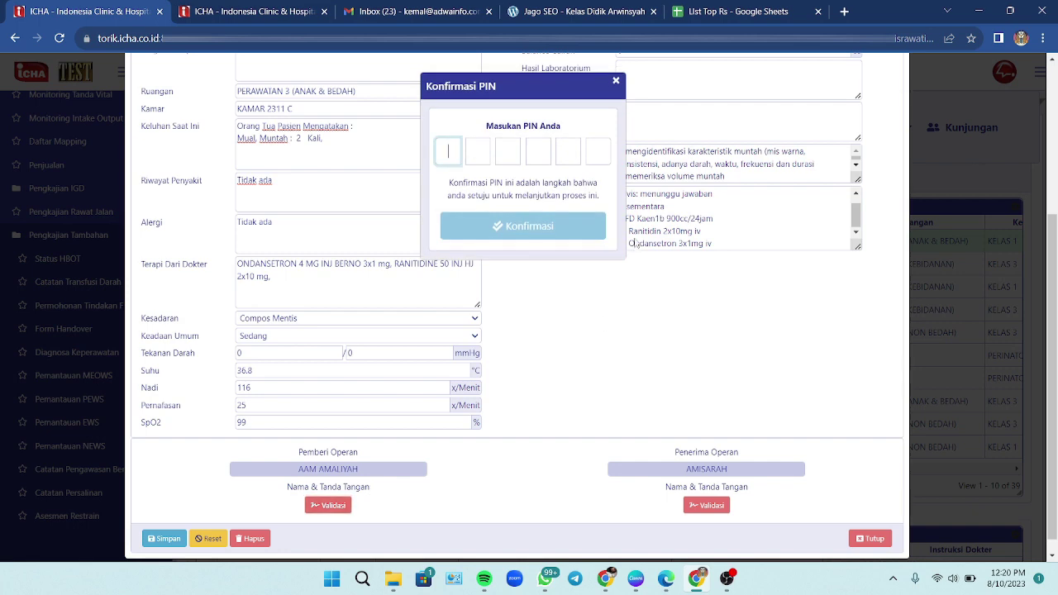
pyautogui.write('******')
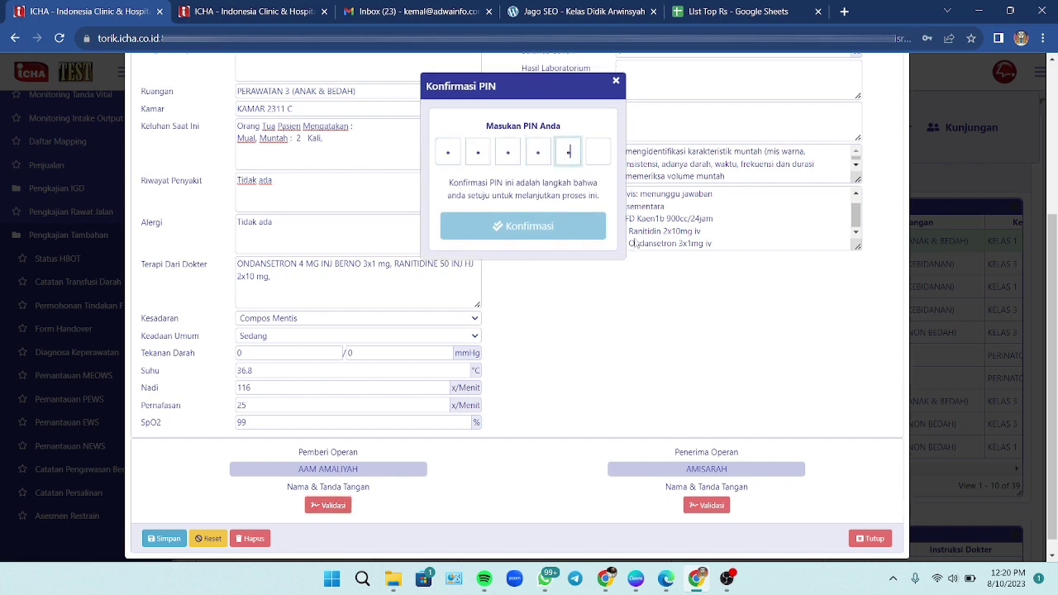
pyautogui.scroll(-1, 586, 337)
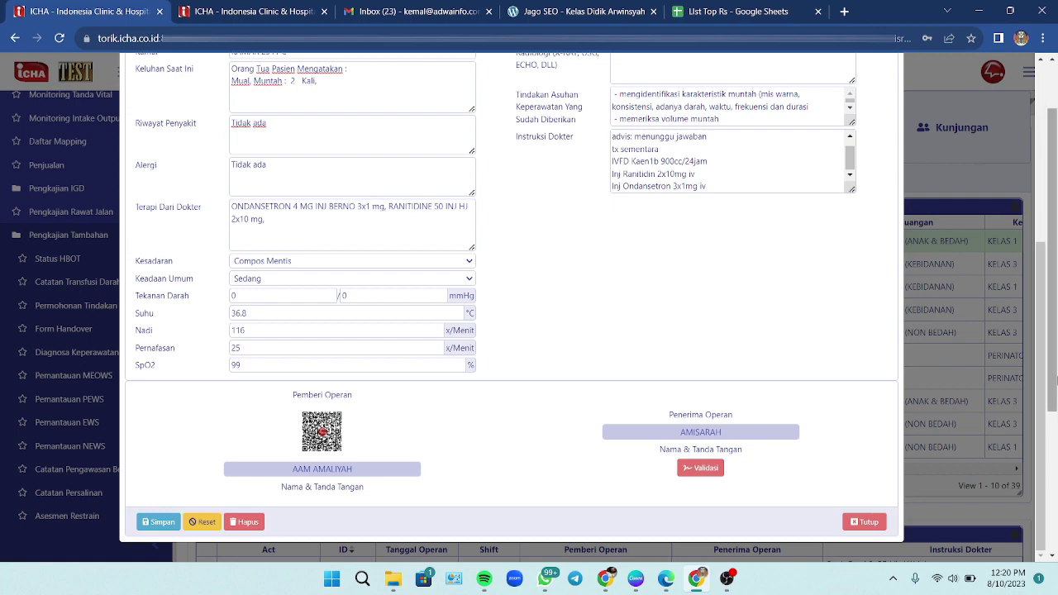
pyautogui.moveTo(1050, 360); pyautogui.dragTo(1044, 323)
pyautogui.scroll(5, 579, 361)
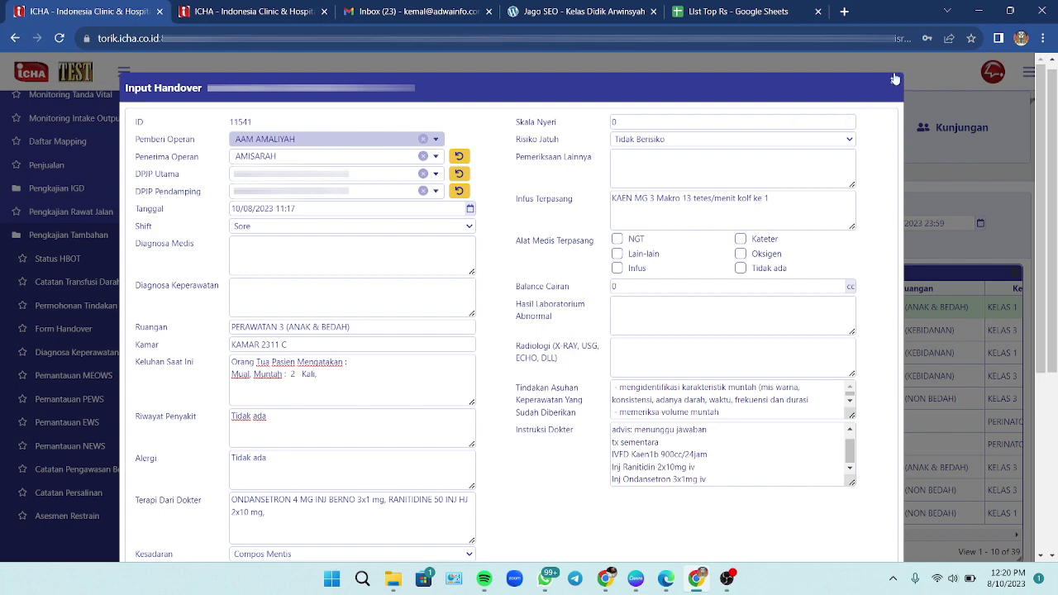
pyautogui.click(894, 80)
# - Examine the patient's handover list and the inpatient visit list above it
pyautogui.scroll(-4, 613, 381)
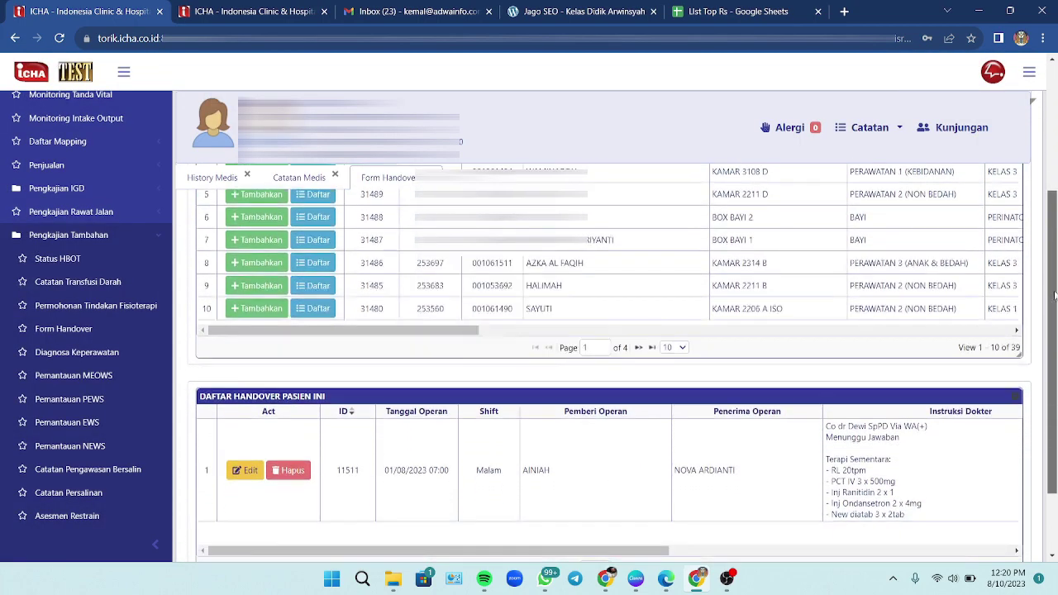
pyautogui.scroll(-1, 488, 395)
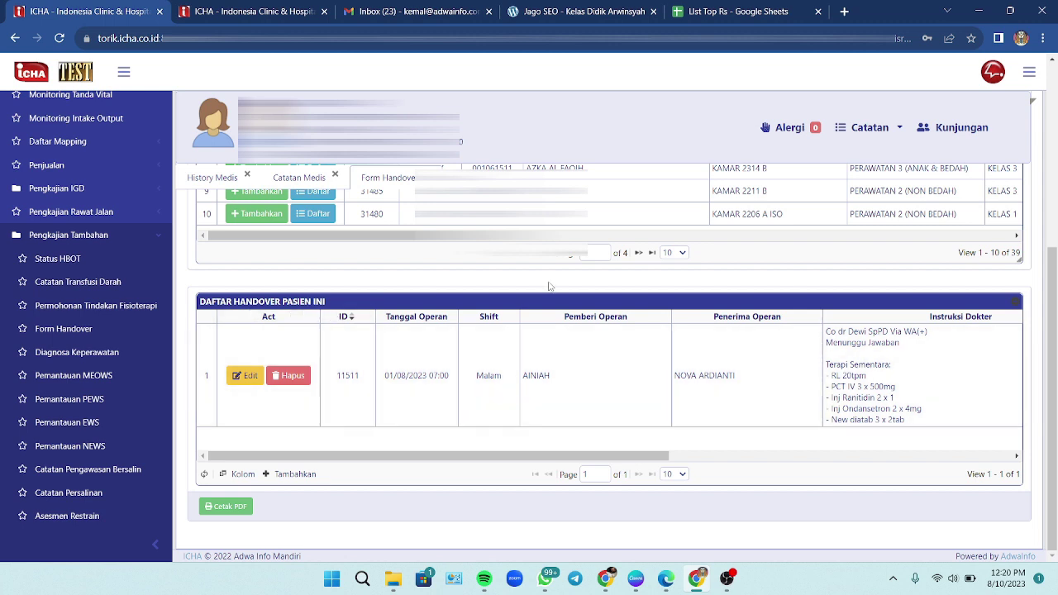
pyautogui.scroll(3, 612, 364)
pyautogui.scroll(3, 612, 363)
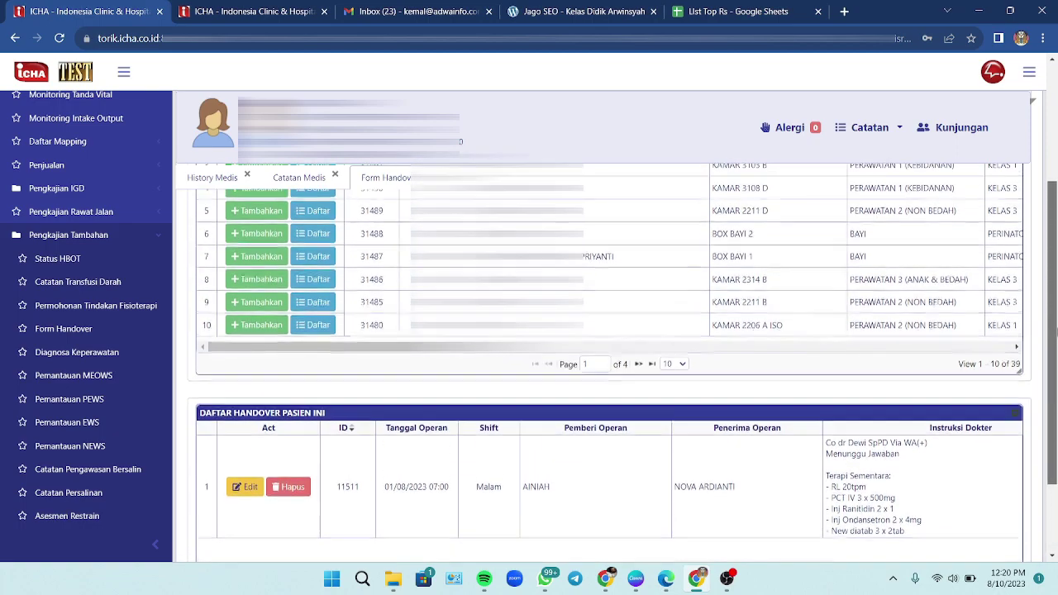
pyautogui.scroll(2, 611, 363)
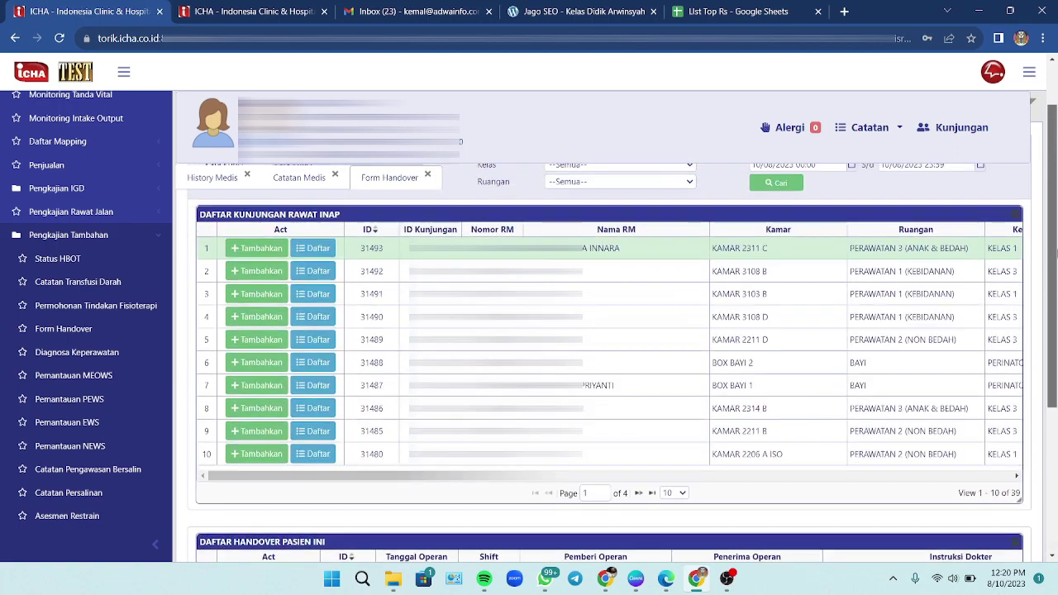